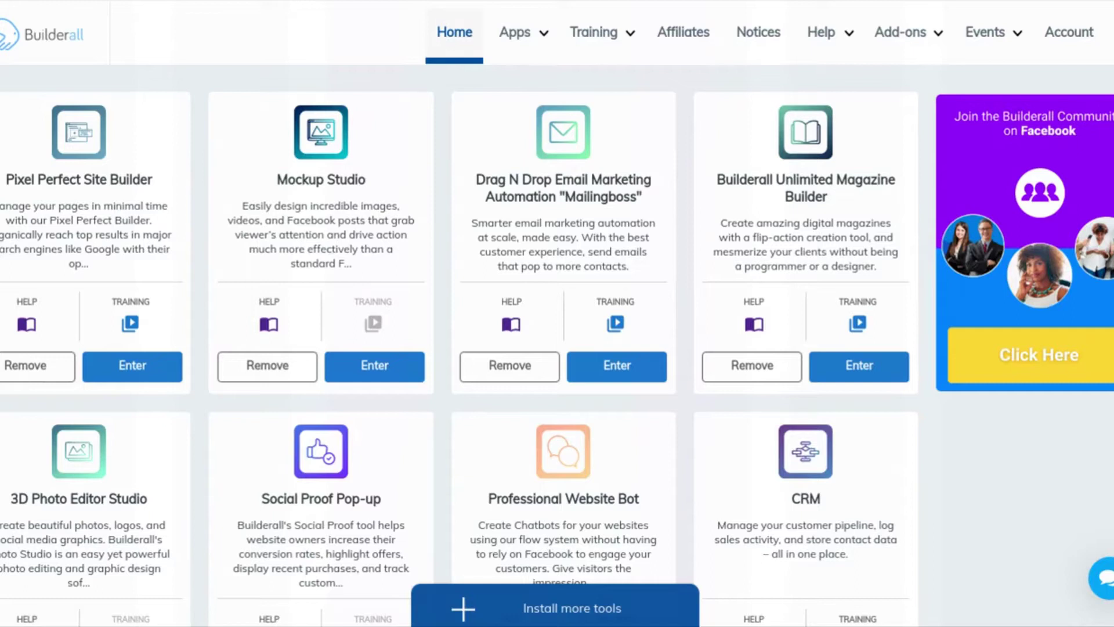
# Open the Professional Messenger Chatbot tool from the Builderall apps
pyautogui.scroll(-6, 861, 444)
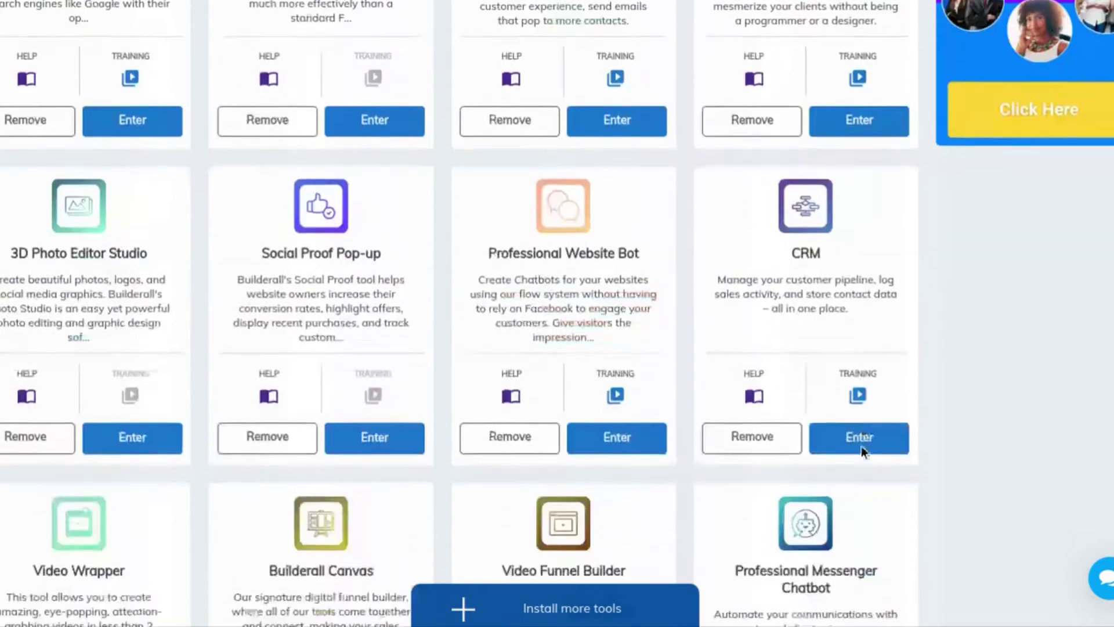
pyautogui.scroll(-2, 861, 447)
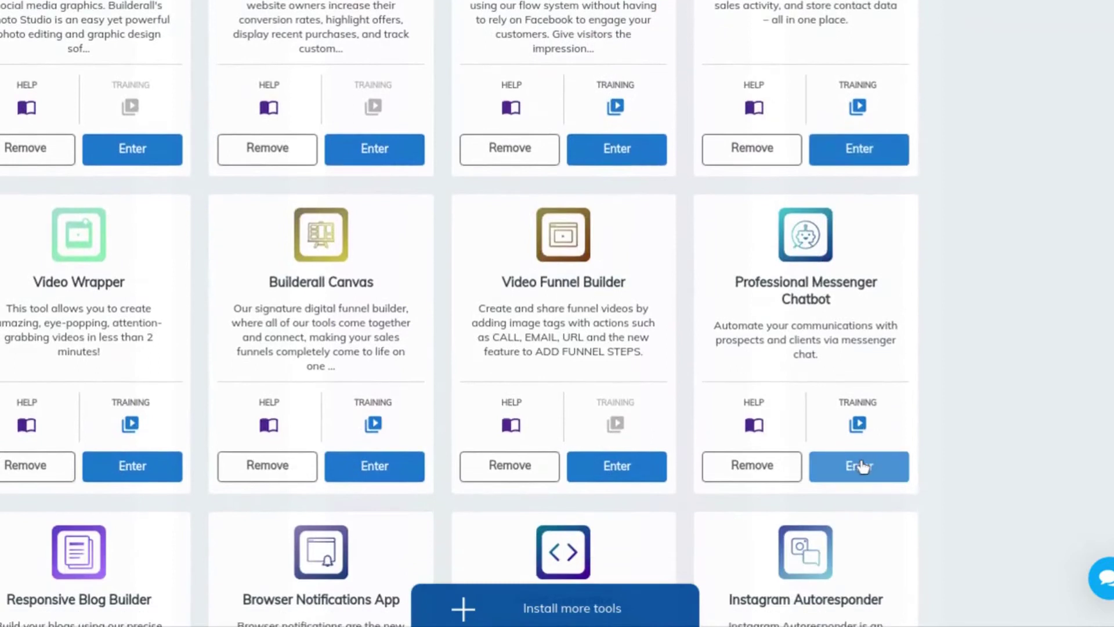
pyautogui.click(863, 466)
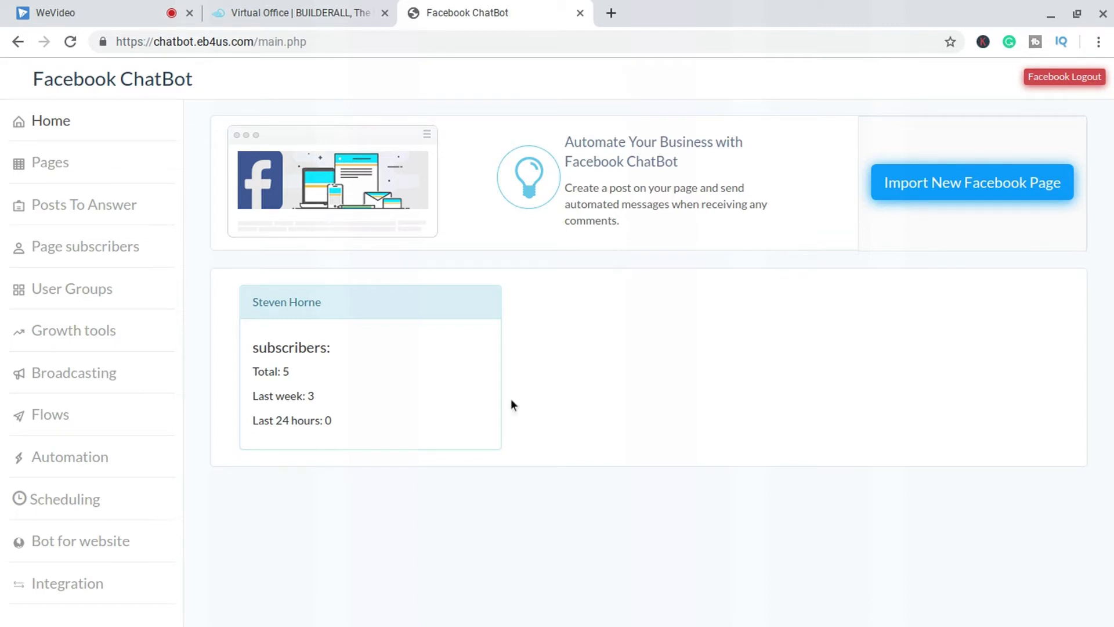
# Import the Facebook page "Prizes, Sweepstakes, and Giveaways" into the chatbot account
pyautogui.click(954, 183)
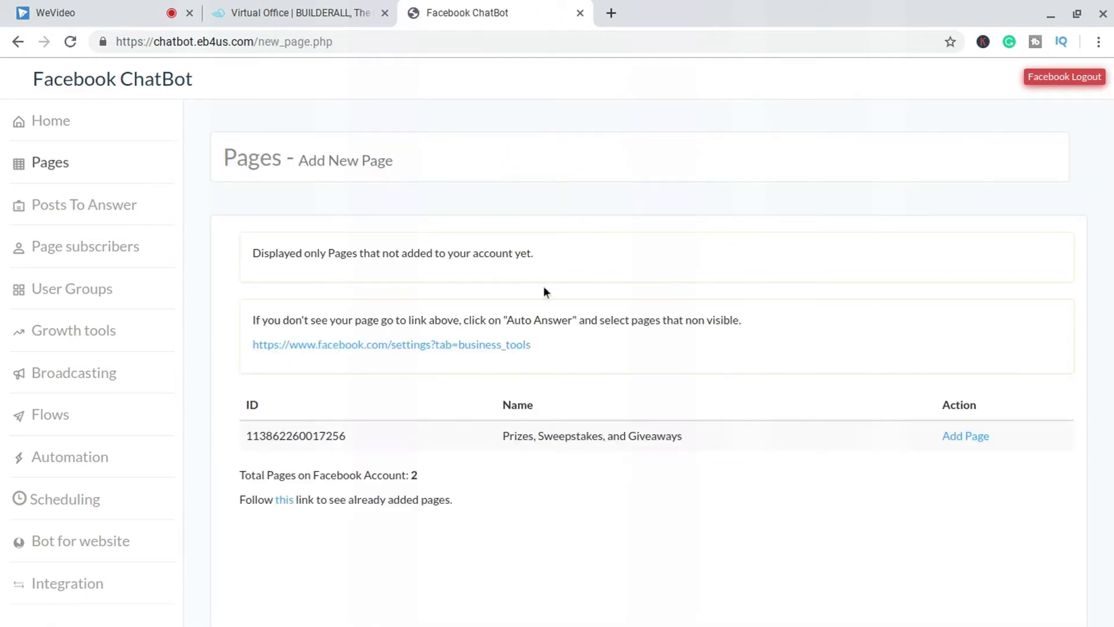
pyautogui.scroll(-2, 543, 285)
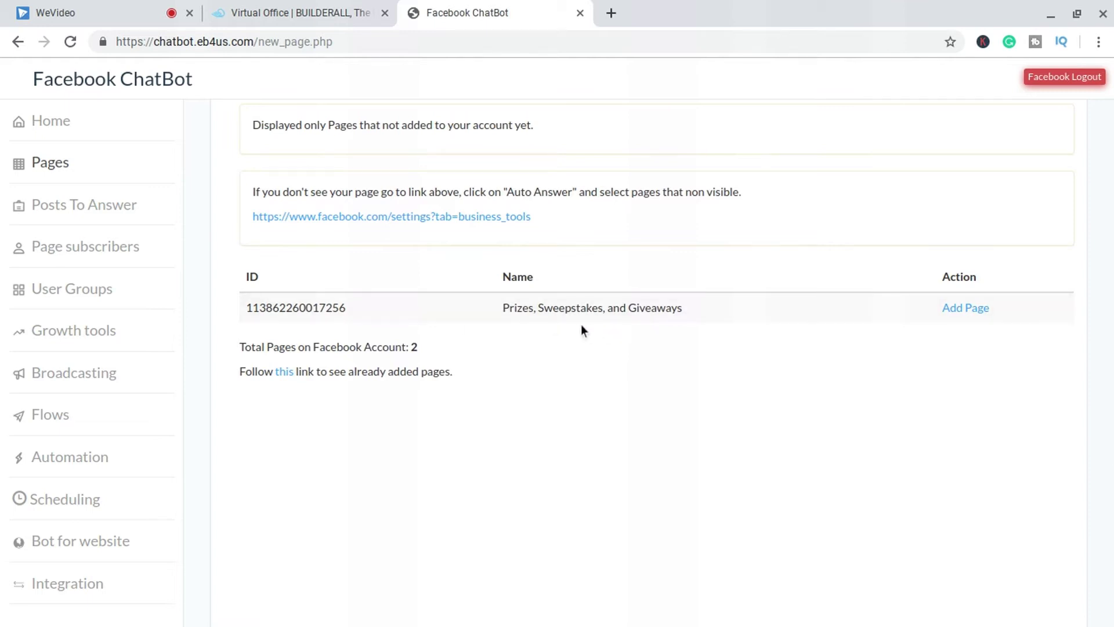
pyautogui.click(980, 309)
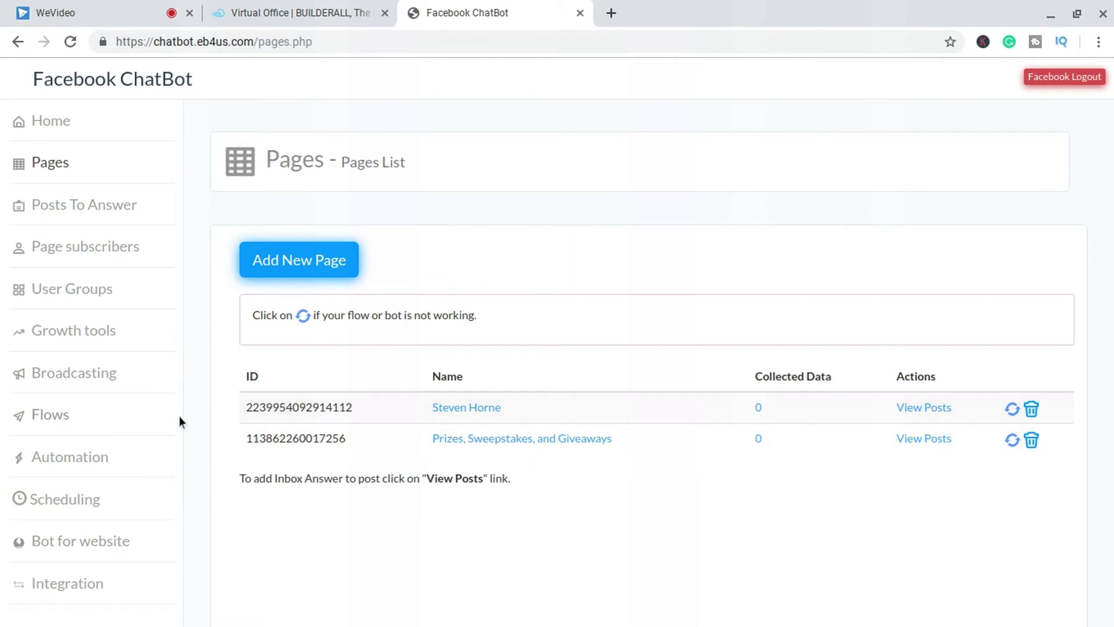
# Create a new flow named "Sweepstakes Page Greeting"
pyautogui.click(61, 428)
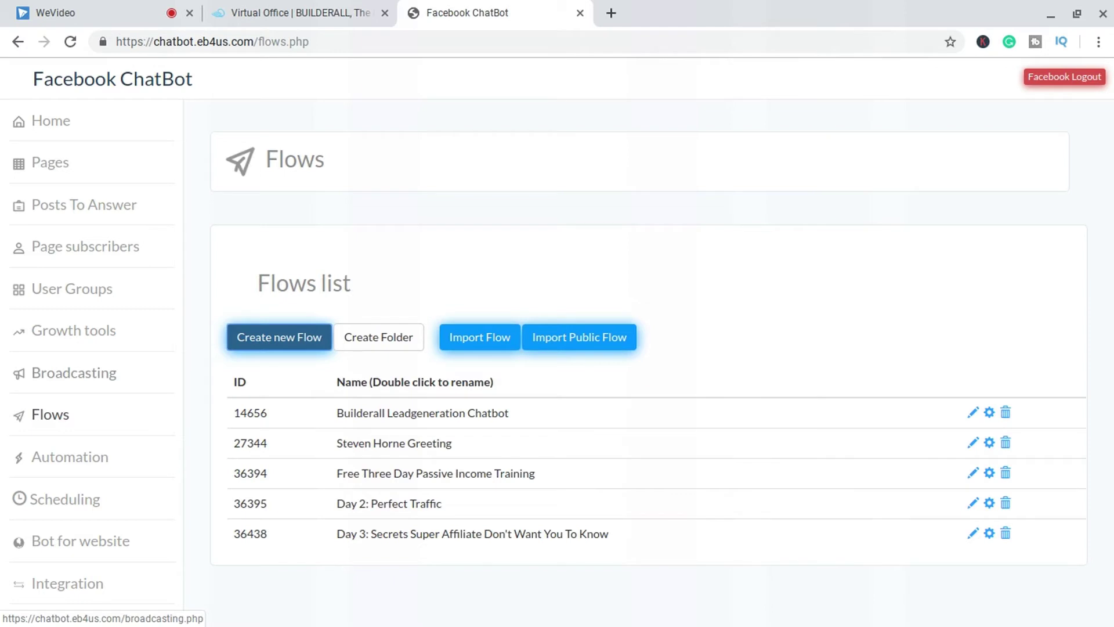
pyautogui.click(283, 343)
pyautogui.click(545, 341)
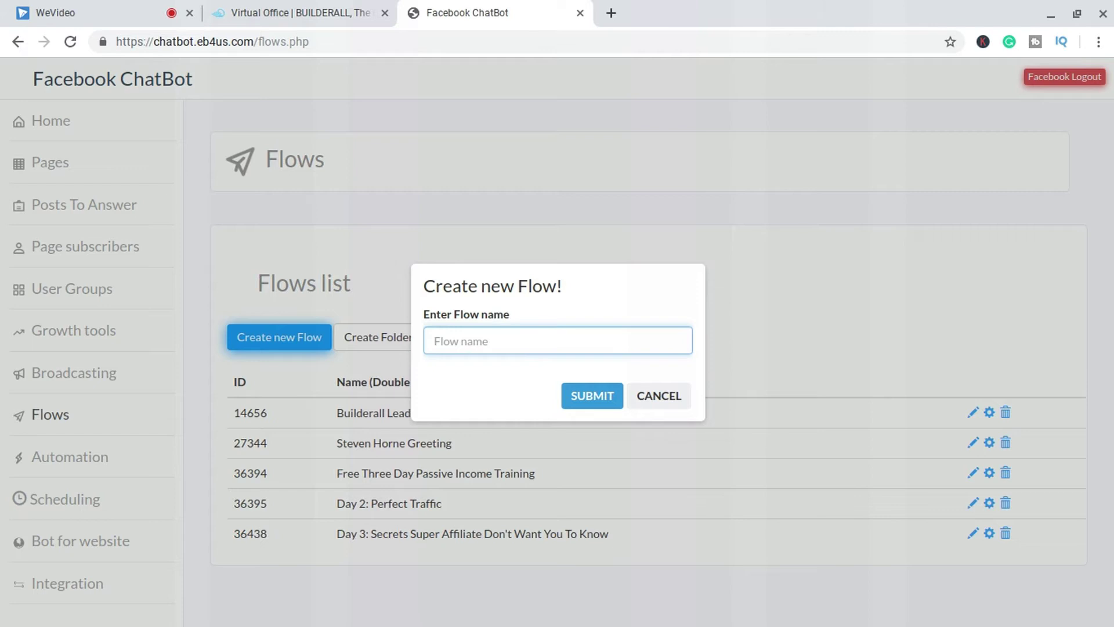
pyautogui.write('Sweepstakes Page Greeting')
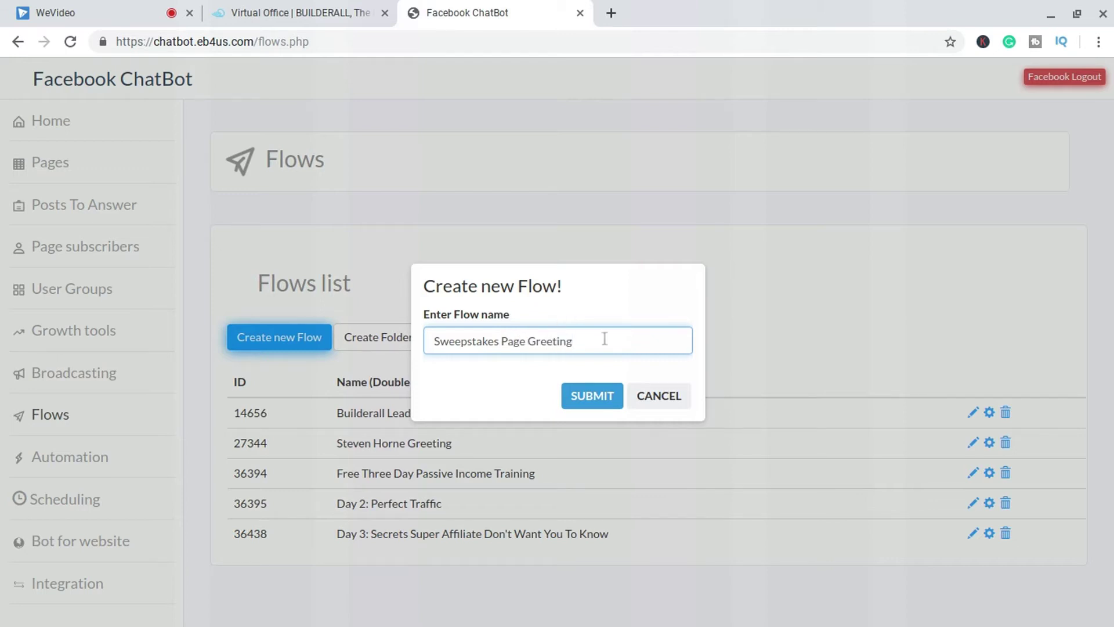
pyautogui.click(590, 410)
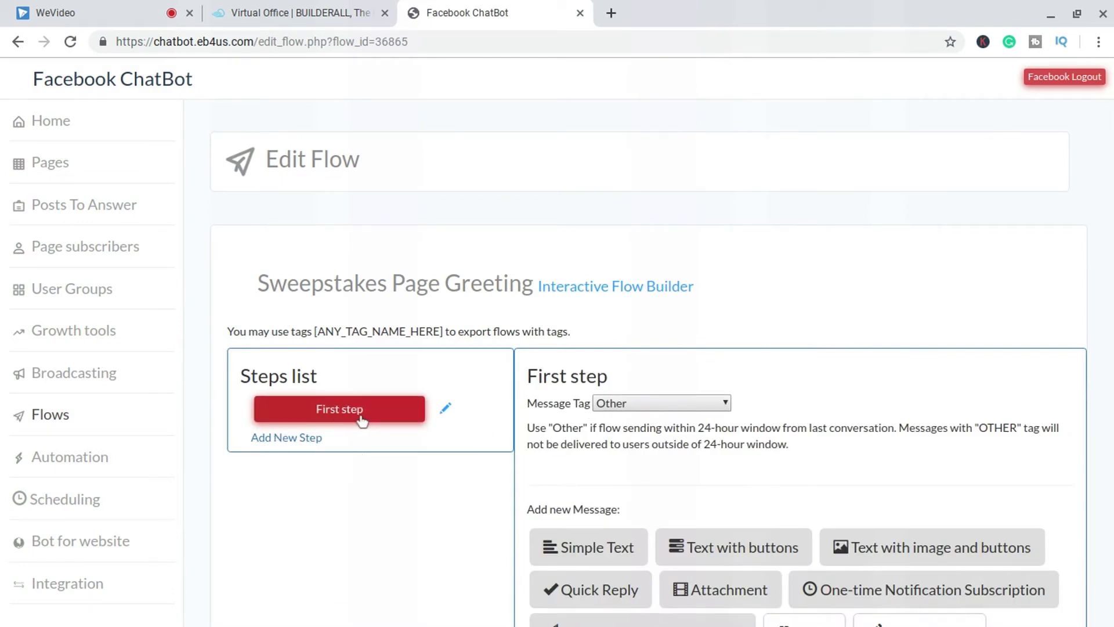
# Rename the flow's first step as "Greeting"
pyautogui.click(446, 411)
pyautogui.tripleClick(510, 339)
pyautogui.write('Greeting')
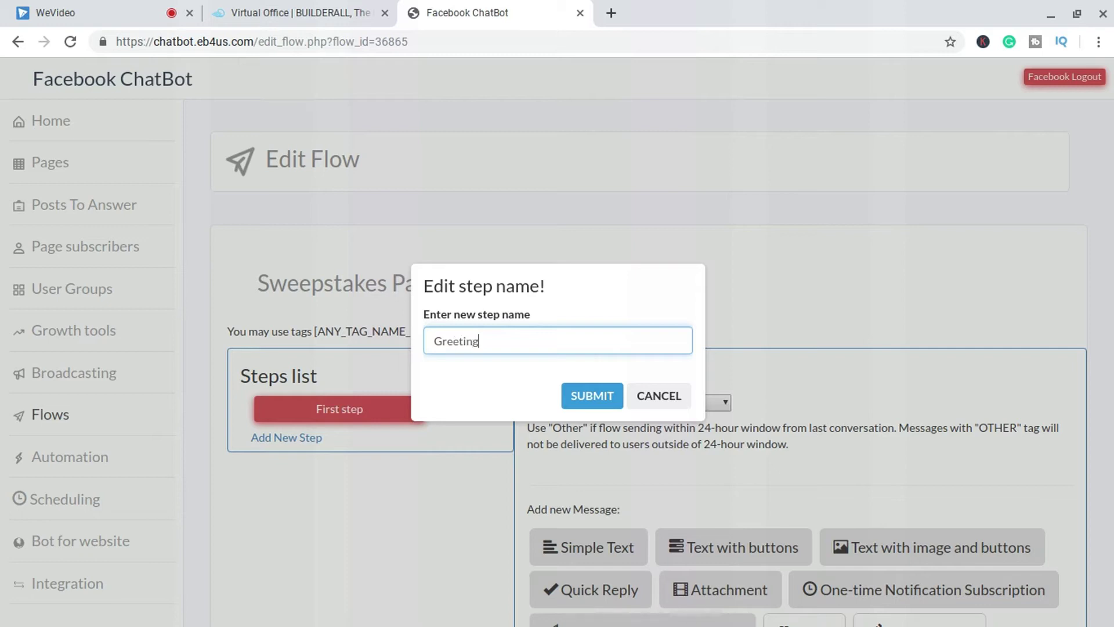
pyautogui.click(580, 395)
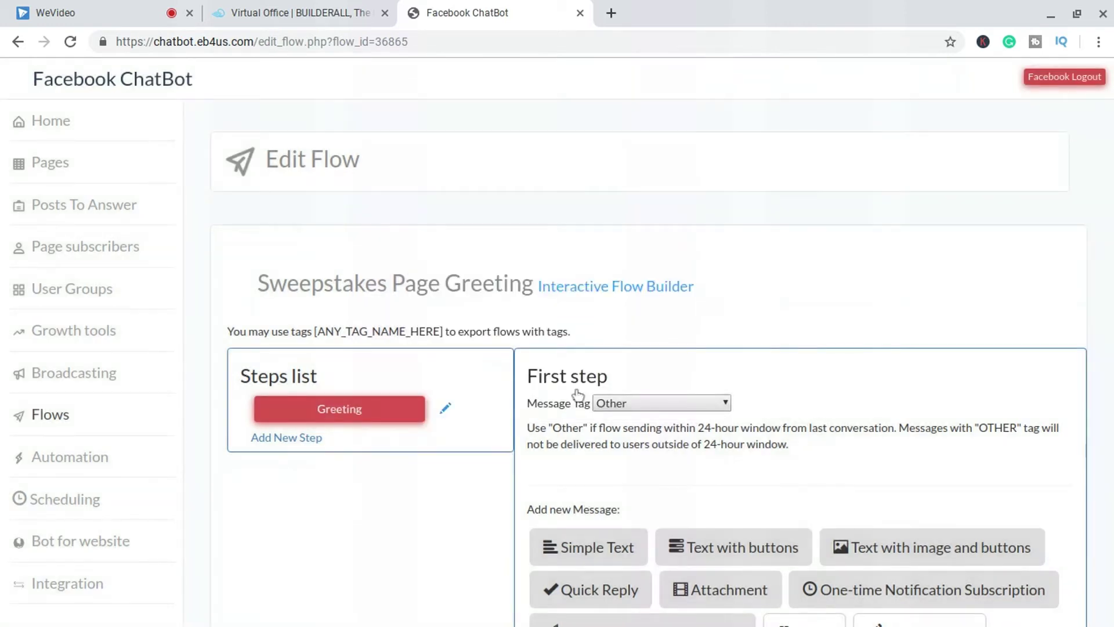
# Add a text-with-buttons message to the Greeting step and clear its placeholder text
pyautogui.scroll(-1, 667, 402)
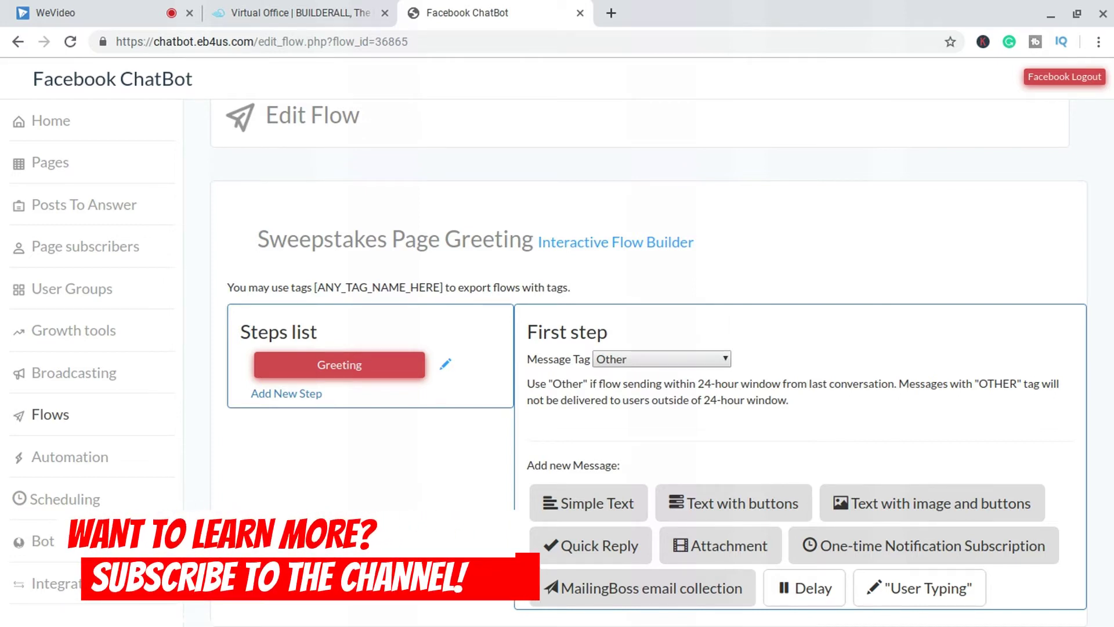
pyautogui.click(706, 502)
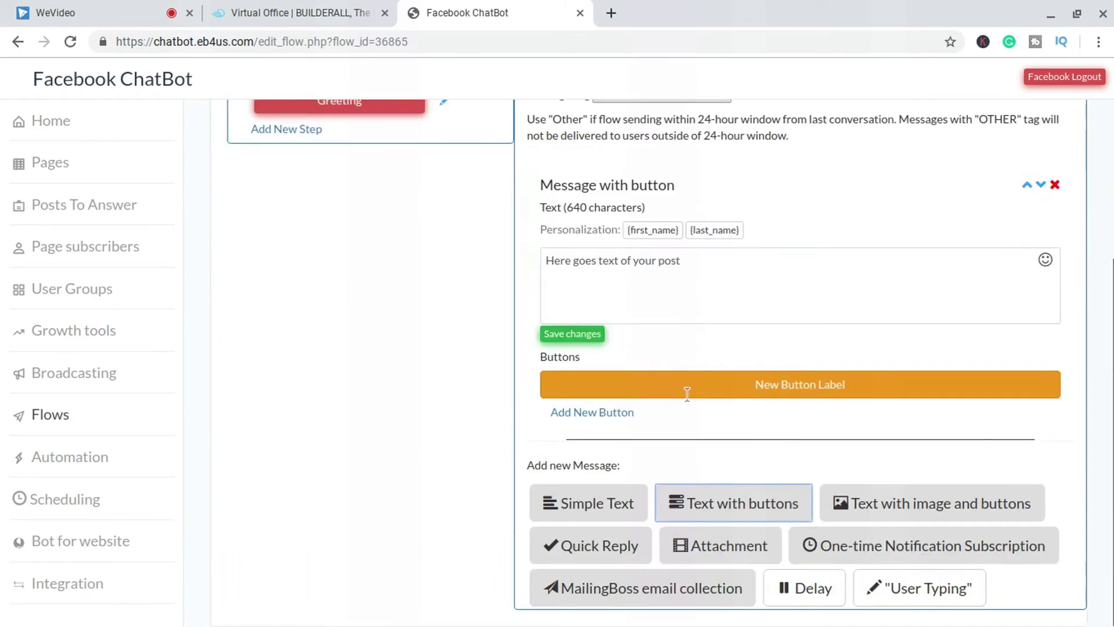
pyautogui.click(710, 253)
pyautogui.hotkey('ctrl', 'a')
pyautogui.press('BackSpace')
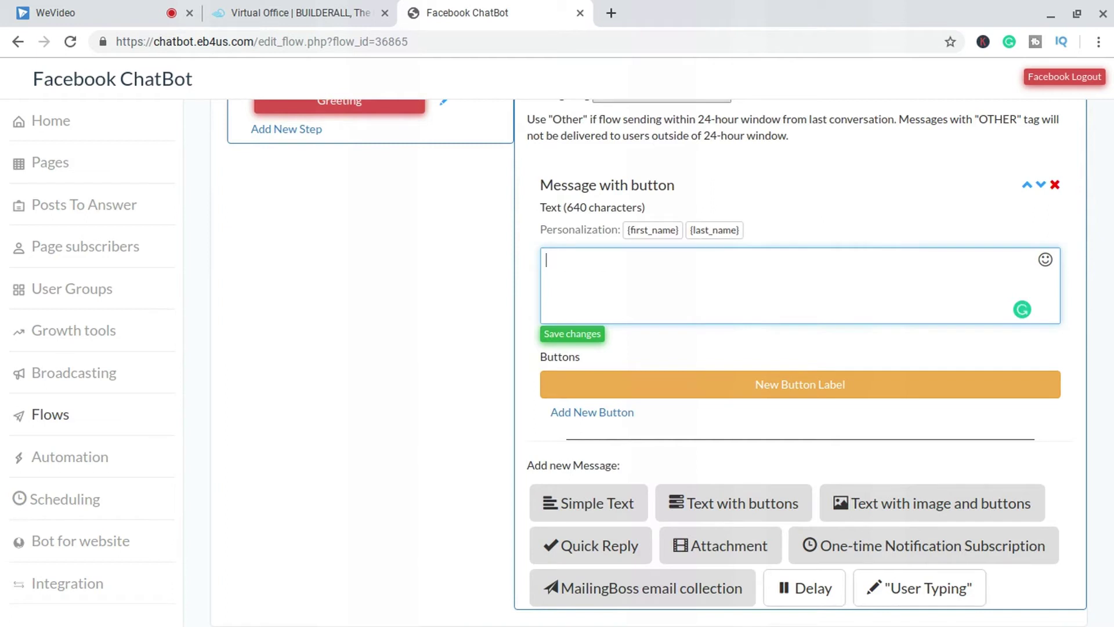
# Write the salutation "Greeting and Salutations {first_name} {last_name}," in the message, using the first-name and last-name personalization tags
pyautogui.write('Hello')
pyautogui.press('BackSpace')
pyautogui.press('BackSpace')
pyautogui.press('BackSpace')
pyautogui.press('BackSpace')
pyautogui.press('BackSpace')
pyautogui.write('Greeting and Salutations')
pyautogui.click(652, 230)
pyautogui.click(726, 234)
pyautogui.write(',')
# Below a blank line, add "Thank you for messenging use but we are currently away. We will get back to you as soon as possible."
pyautogui.press('Return')
pyautogui.press('Return')
pyautogui.write('Thank you for')
pyautogui.write('nk you for messaging use but we are currently aw')
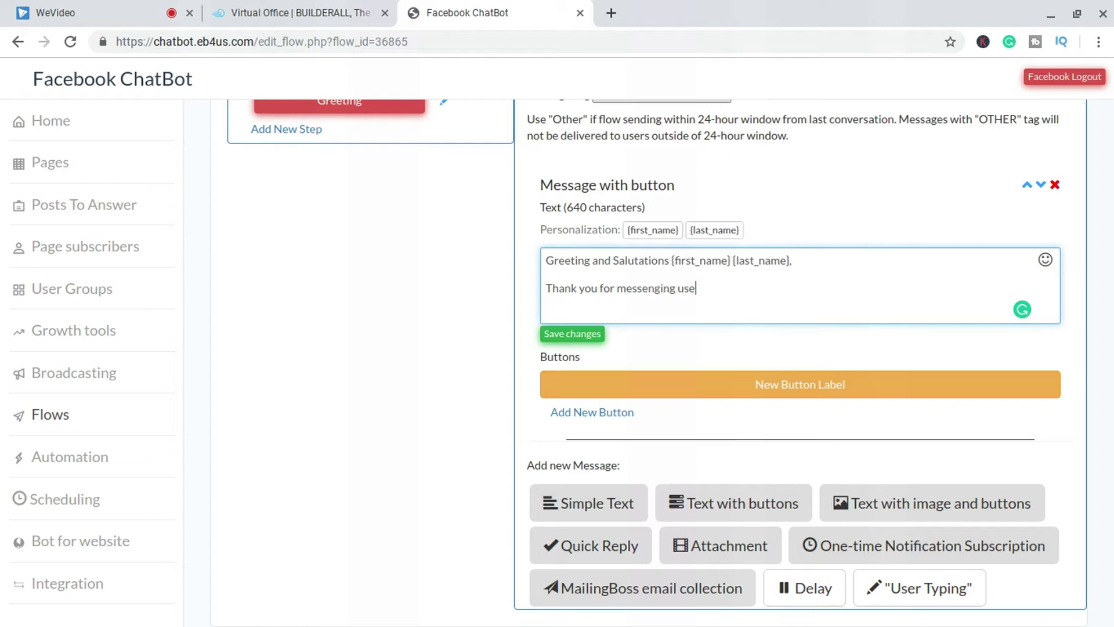
pyautogui.write('ay. W')
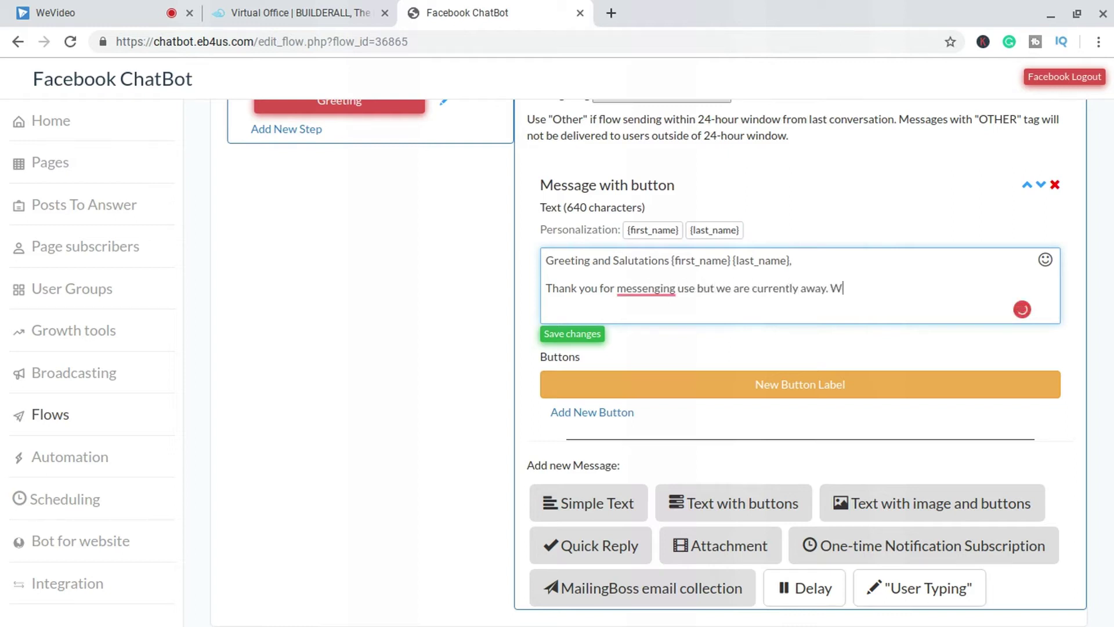
pyautogui.write('e will get back to you as soon as possible.')
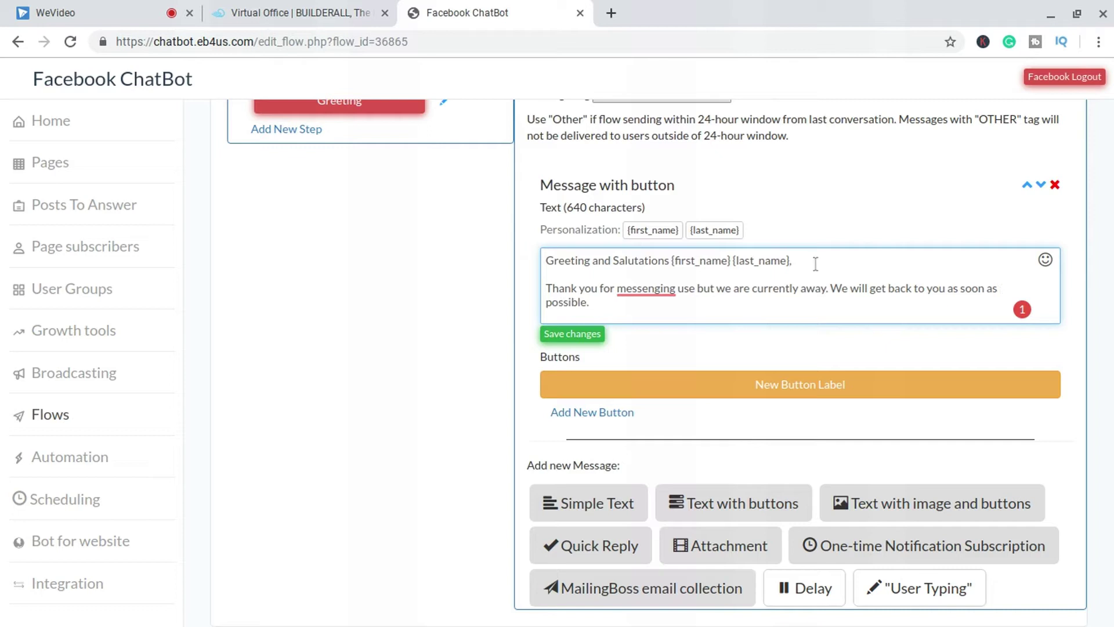
# Correct "messenging" to "messaging" in the greeting message and save the message text
pyautogui.click(646, 289)
pyautogui.click(648, 171)
pyautogui.click(603, 302)
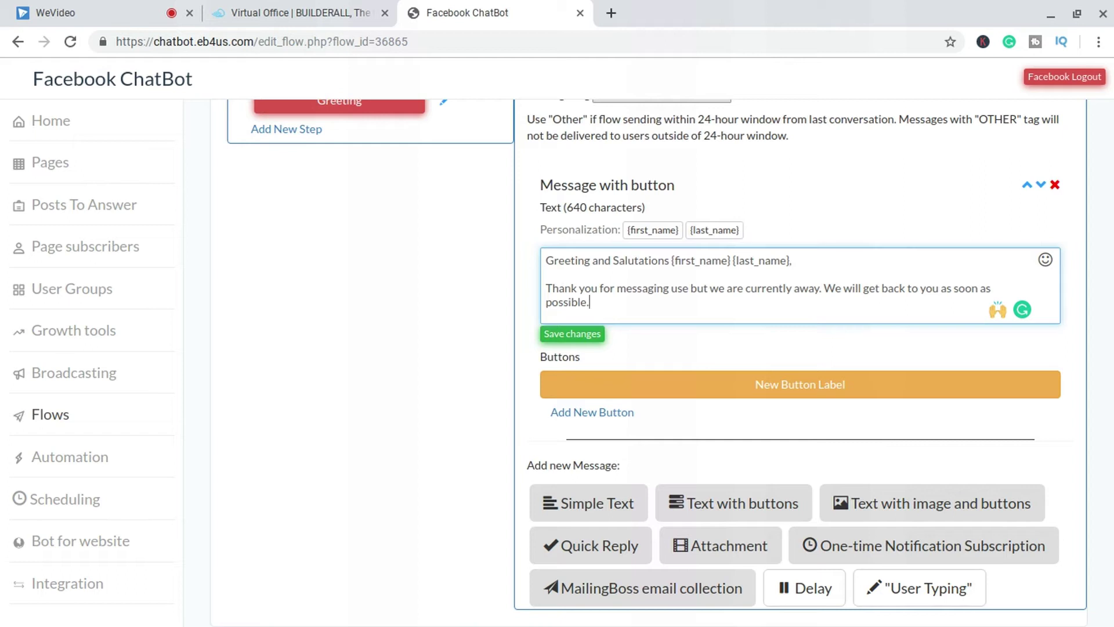
pyautogui.click(589, 335)
pyautogui.click(587, 335)
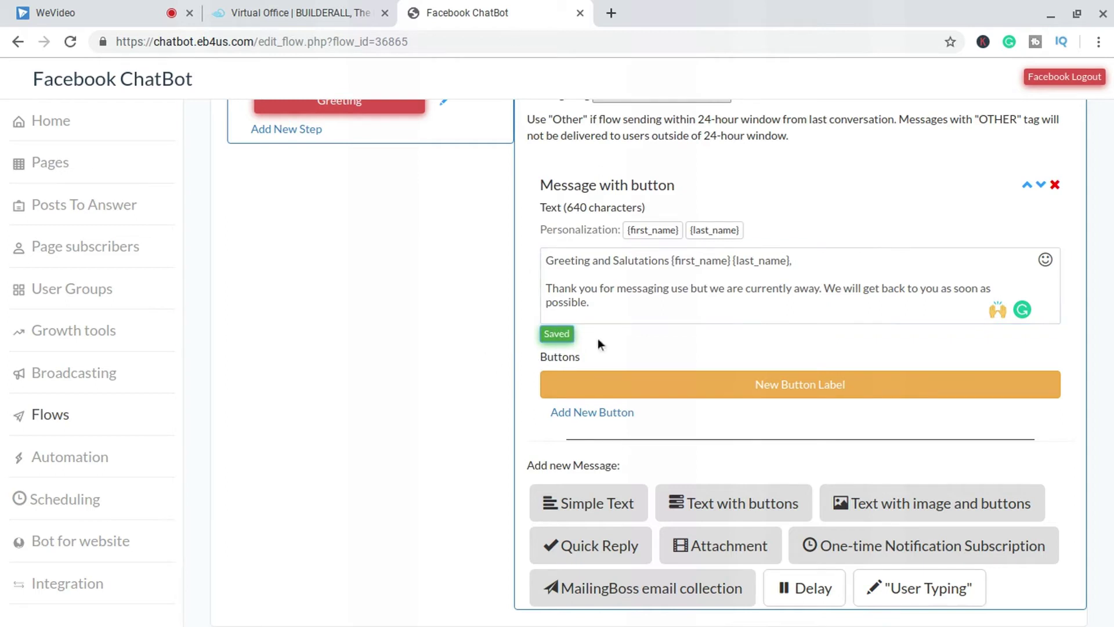
# Replace the greeting message button's label with "Monthly Freebie"
pyautogui.click(705, 400)
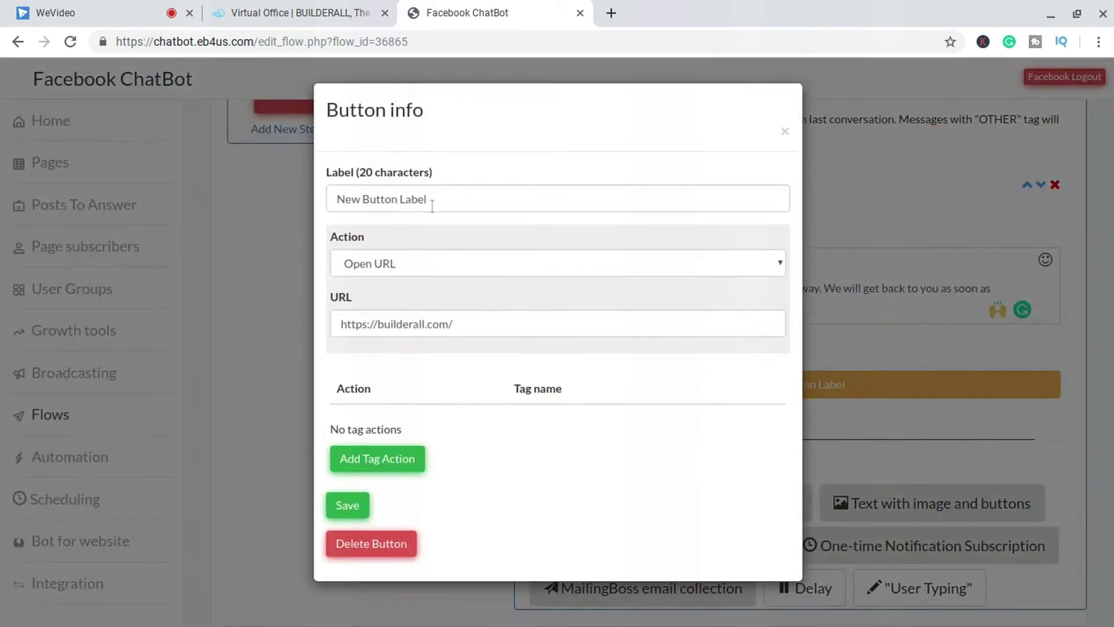
pyautogui.doubleClick(437, 200)
pyautogui.press('BackSpace')
pyautogui.press('BackSpace')
pyautogui.press('BackSpace')
pyautogui.press('BackSpace')
pyautogui.press('BackSpace')
pyautogui.press('BackSpace')
pyautogui.press('BackSpace')
pyautogui.press('BackSpace')
pyautogui.press('BackSpace')
pyautogui.press('BackSpace')
pyautogui.press('BackSpace')
pyautogui.press('BackSpace')
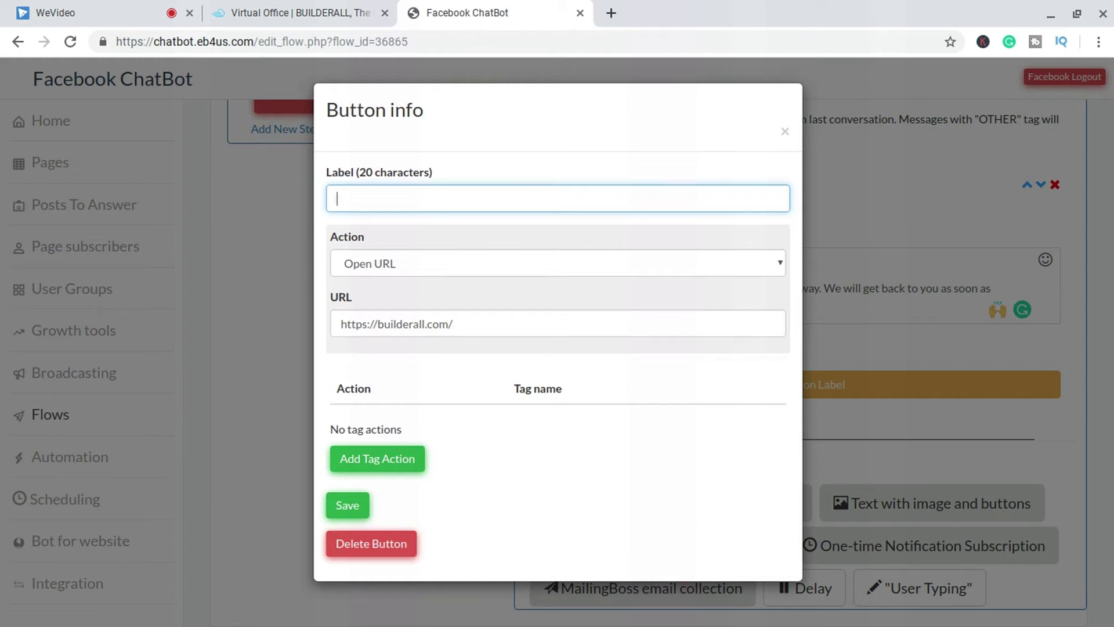
pyautogui.write('Montly')
pyautogui.press('BackSpace')
pyautogui.write('hly Freebie')
# Set the button's action to GoTo Step with Create new Step as the target, and save the button
pyautogui.click(517, 264)
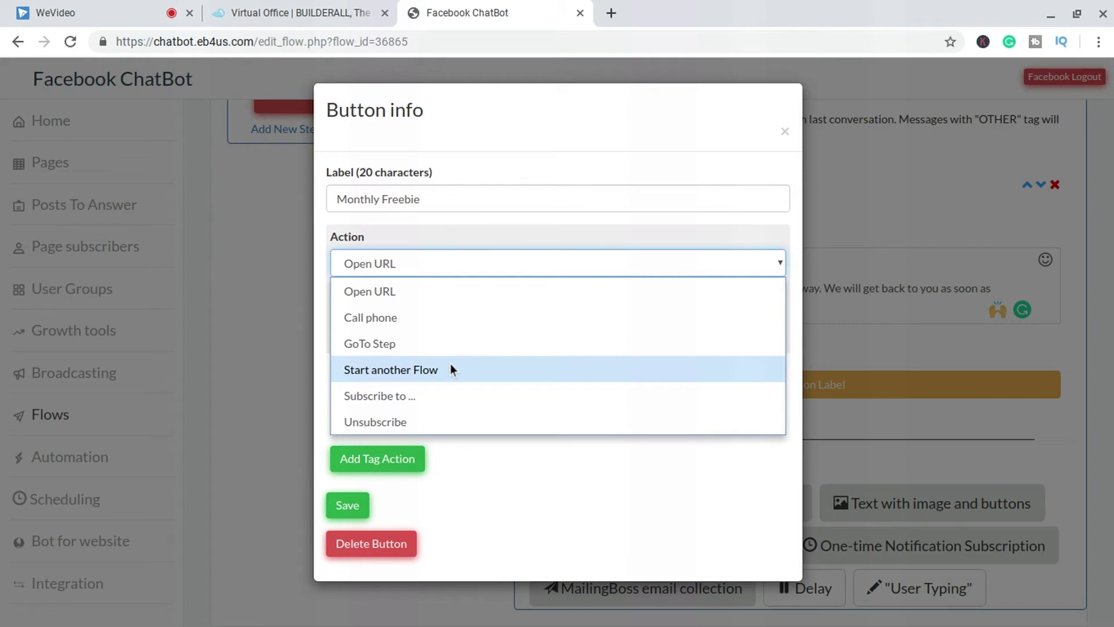
pyautogui.click(424, 345)
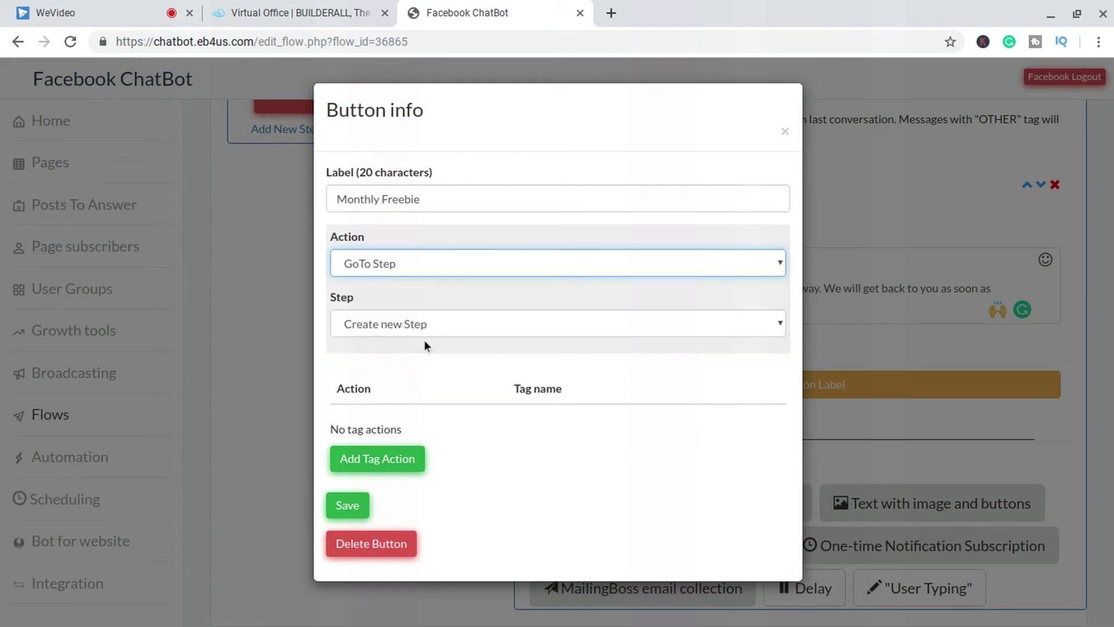
pyautogui.click(347, 506)
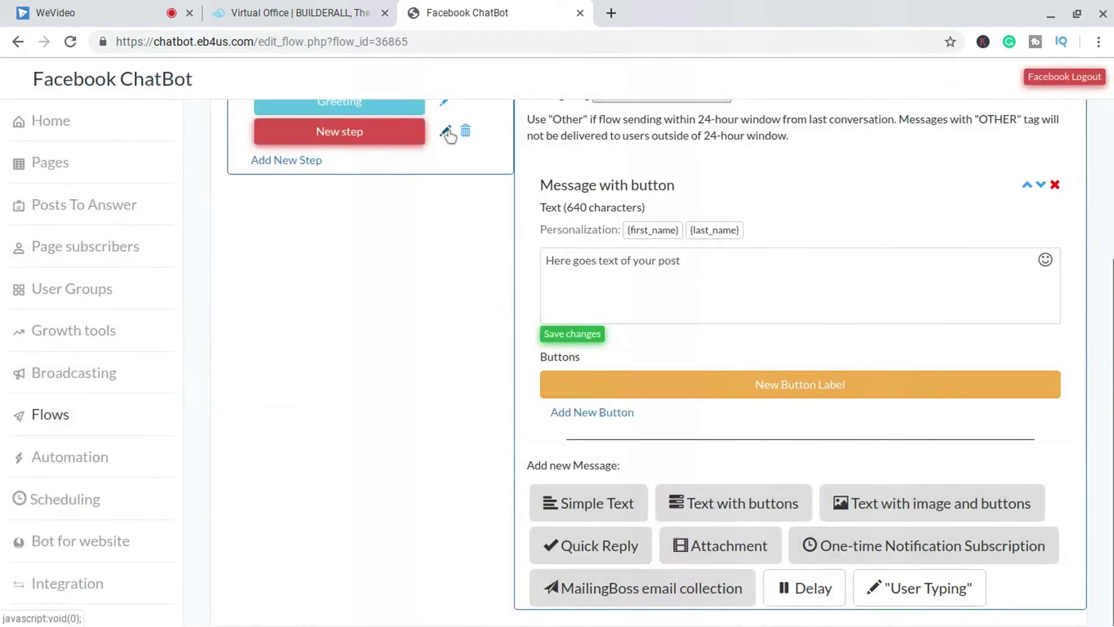
# Rename the newly created step as "Monthy Freebie"
pyautogui.click(446, 131)
pyautogui.doubleClick(534, 346)
pyautogui.tripleClick(534, 347)
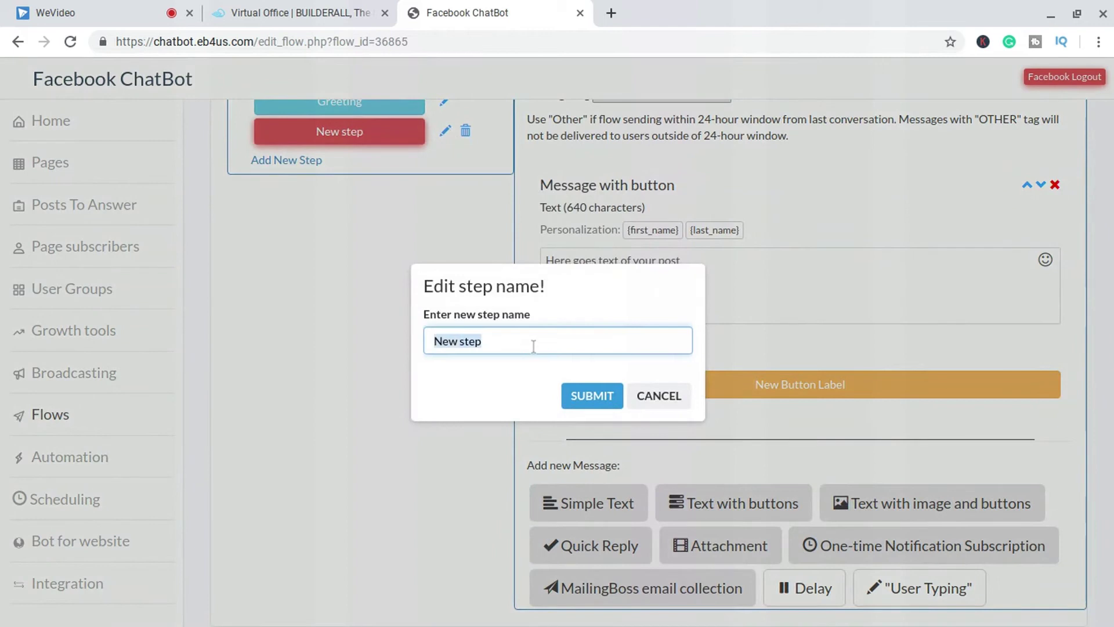
pyautogui.write('Montly')
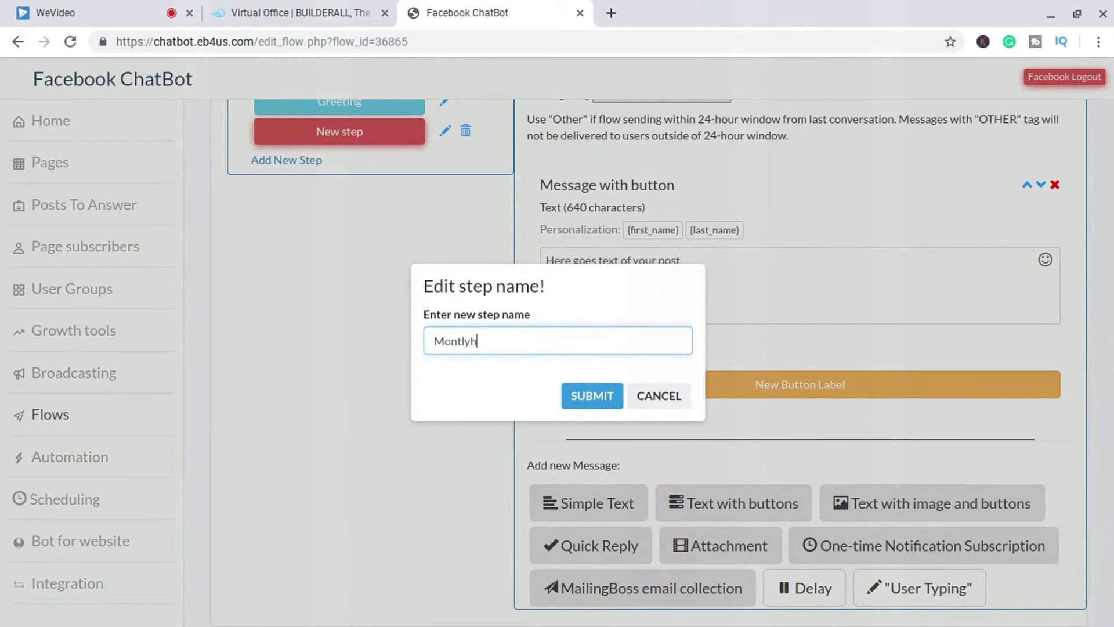
pyautogui.write('h')
pyautogui.press('BackSpace')
pyautogui.write('hy Giv')
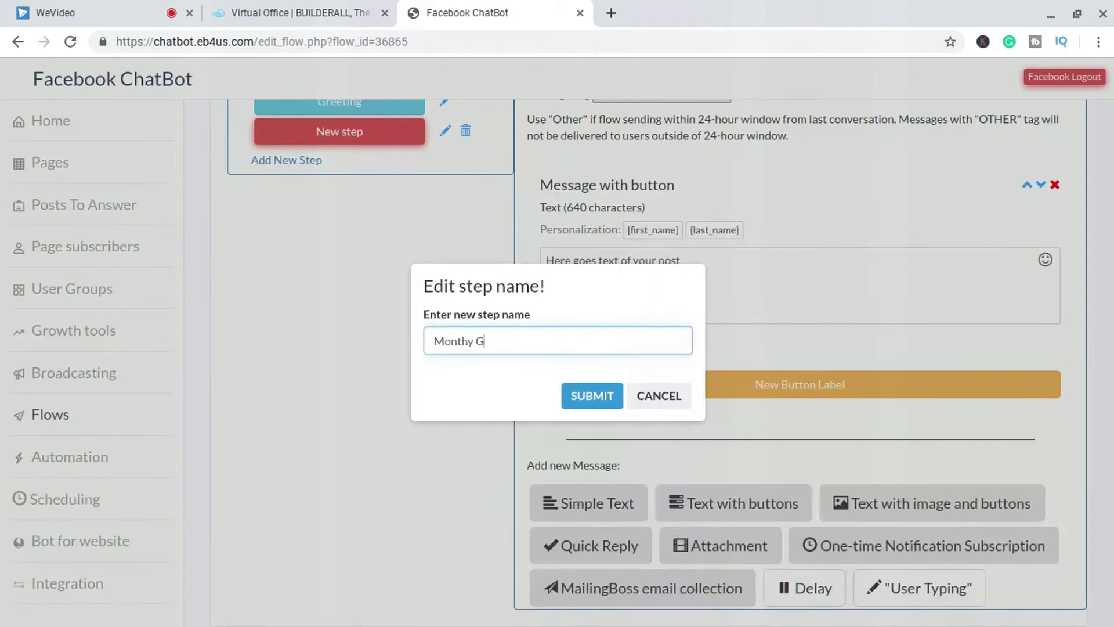
pyautogui.press('BackSpace')
pyautogui.write('F')
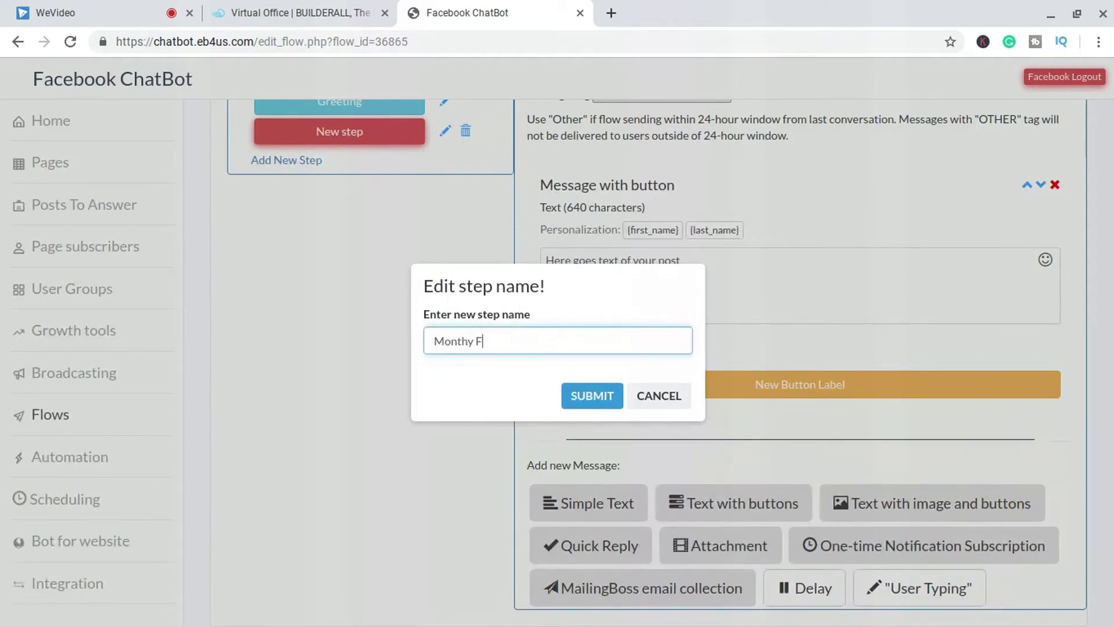
pyautogui.write('reebit')
pyautogui.write('eebie')
pyautogui.click(575, 396)
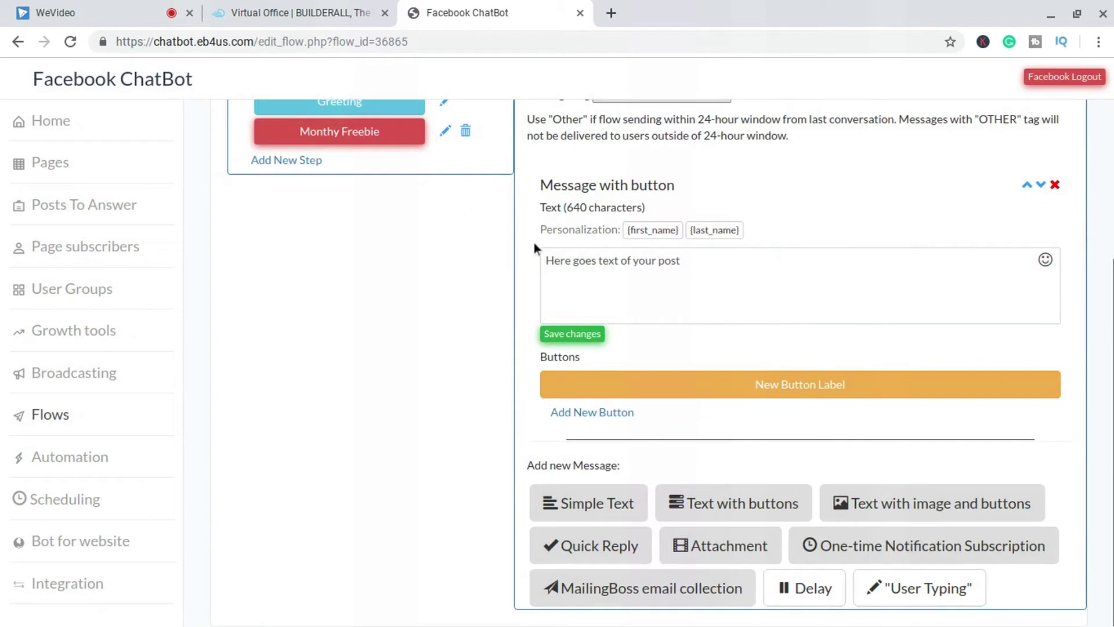
# Label the button in the new step's message "Monthly Freebie" and save it
pyautogui.click(772, 379)
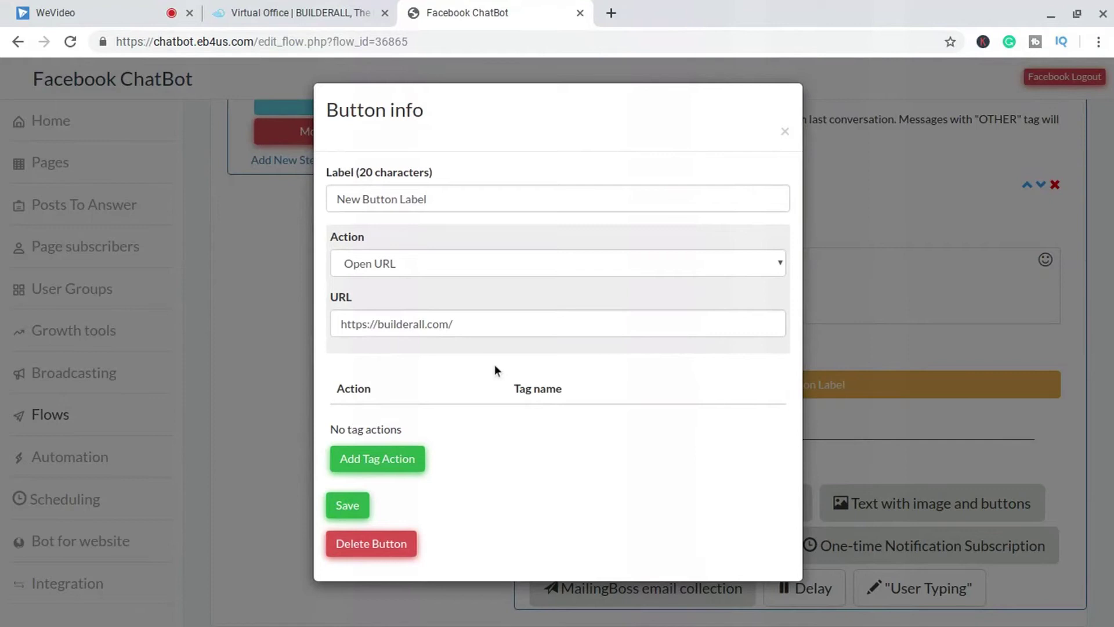
pyautogui.click(527, 195)
pyautogui.doubleClick(527, 196)
pyautogui.click(527, 196)
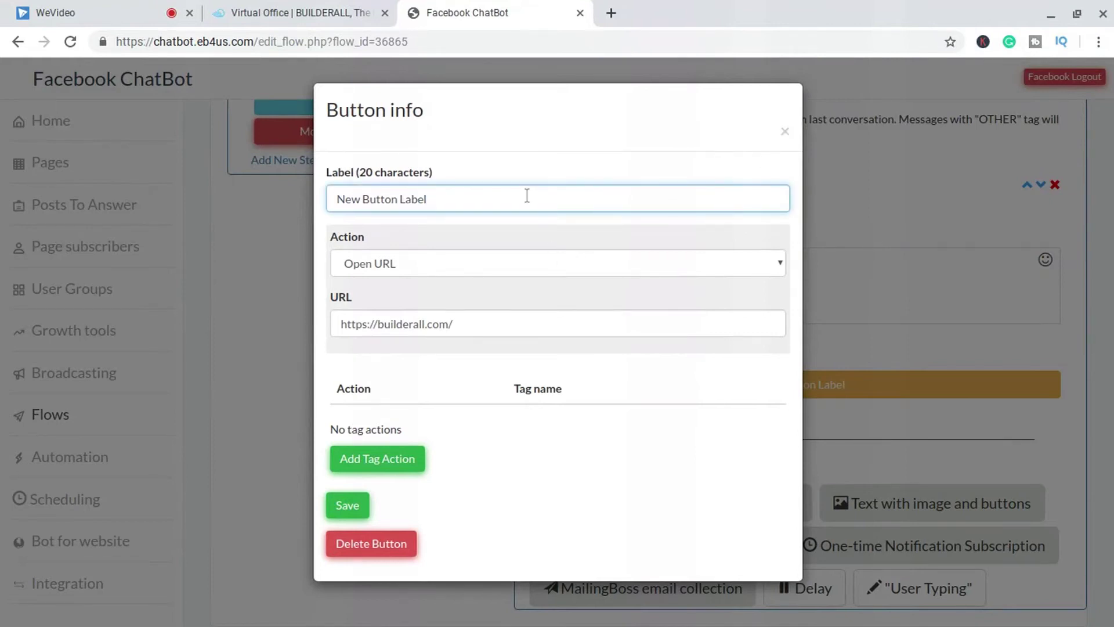
pyautogui.tripleClick(527, 195)
pyautogui.press('BackSpace')
pyautogui.write('Mont')
pyautogui.write('lyh')
pyautogui.press('BackSpace')
pyautogui.press('BackSpace')
pyautogui.write('hly Freebie')
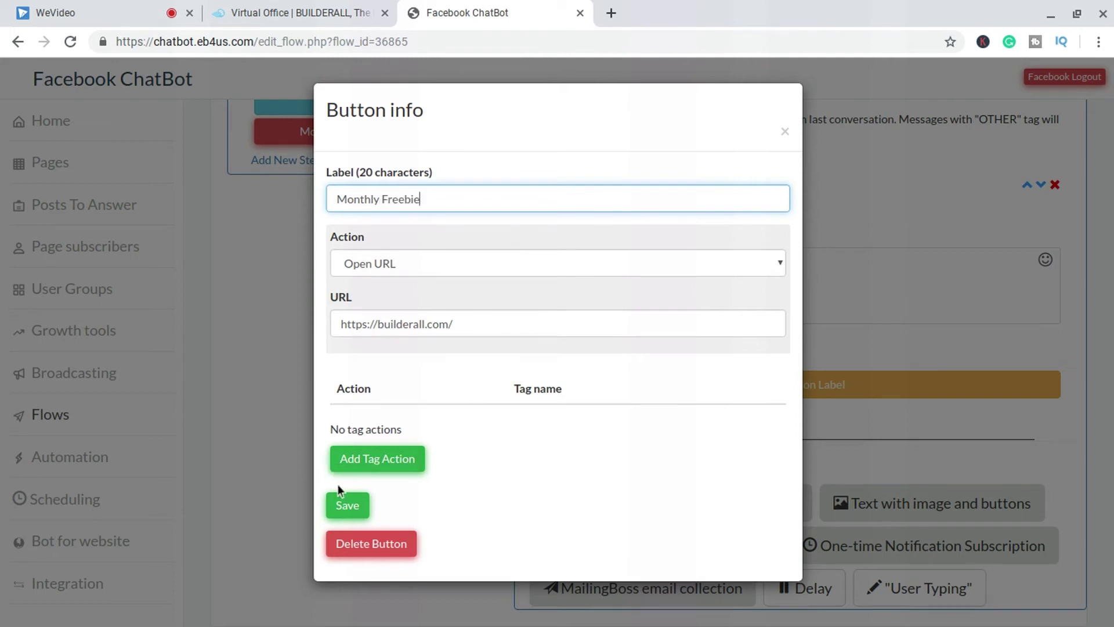
pyautogui.click(342, 506)
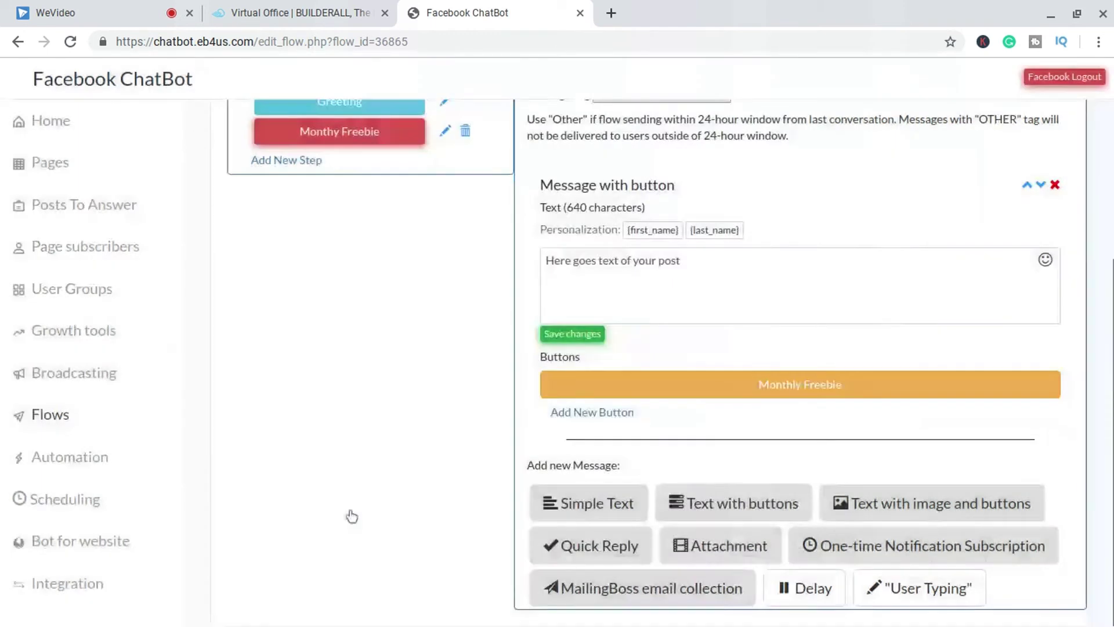
# Replace the Monthy Freebie step's placeholder text with "Sweet! On this page, we're all about helping people by giving away the best freebie around!"
pyautogui.click(698, 411)
pyautogui.hotkey('ctrl', 'a')
pyautogui.press('BackSpace')
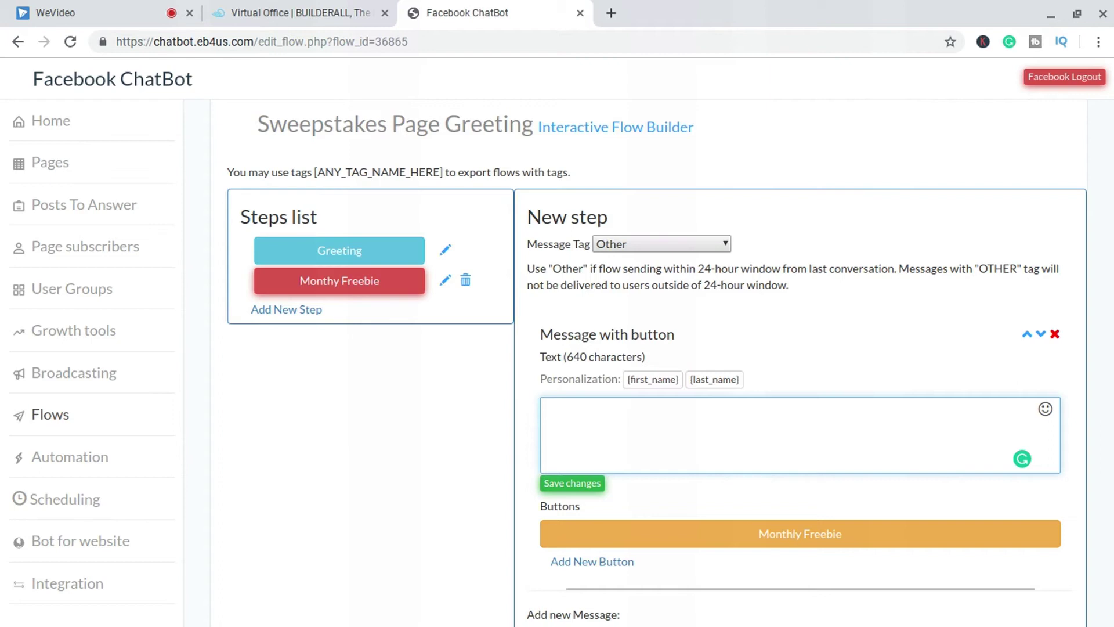
pyautogui.write("Sweet! On this page, we're all about")
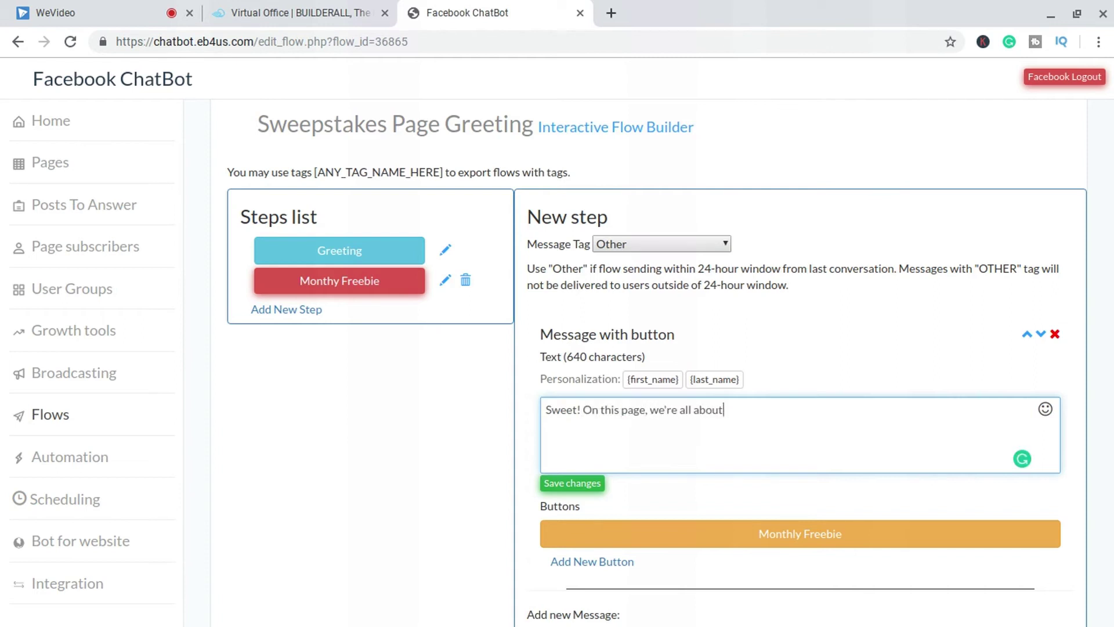
pyautogui.write(' helping people by giving away the best freebie arou')
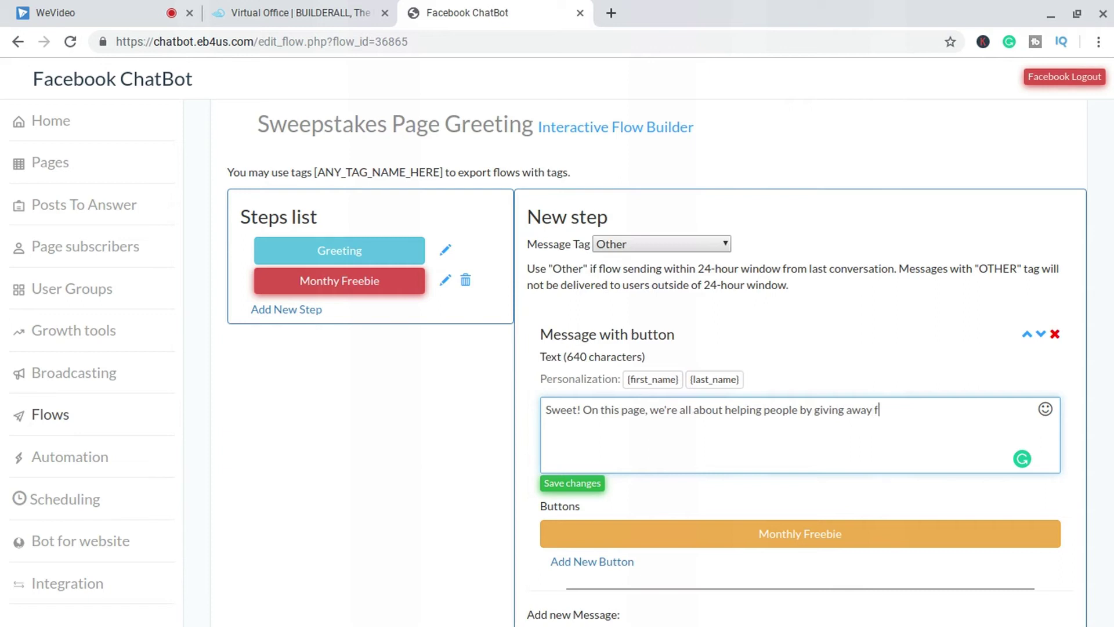
pyautogui.write('nd!')
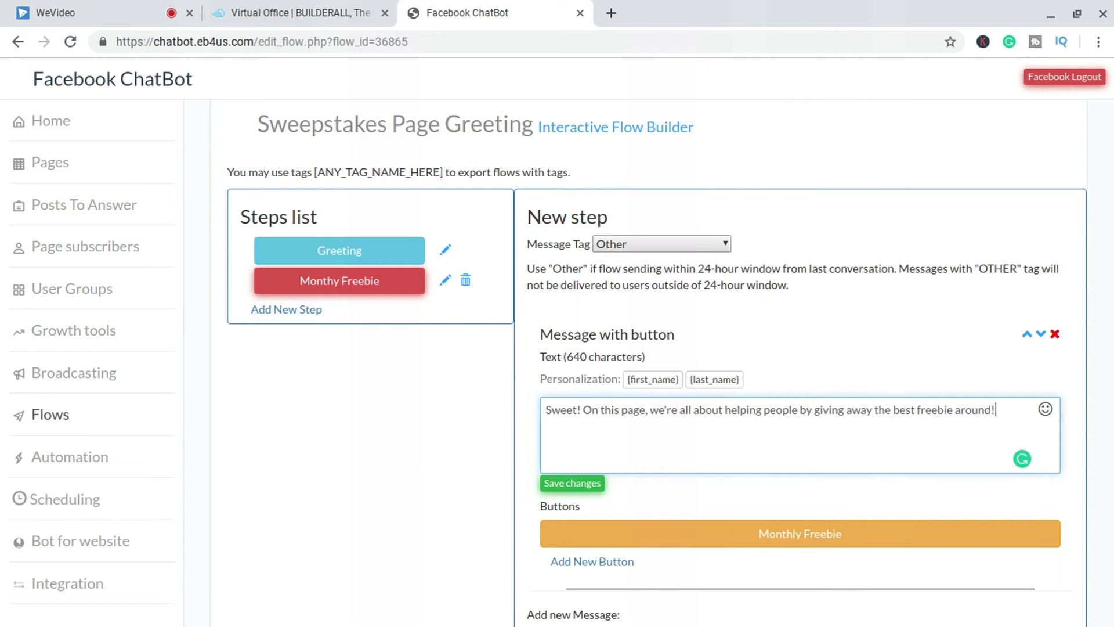
# Continue the message with "Some freebies will include things like brand new iPhones and some might include gift cards."
pyautogui.write(' Some of')
pyautogui.press('BackSpace')
pyautogui.press('BackSpace')
pyautogui.write('freebie')
pyautogui.write('s will be')
pyautogui.press('BackSpace')
pyautogui.press('BackSpace')
pyautogui.press('BackSpace')
pyautogui.press('BackSpace')
pyautogui.press('BackSpace')
pyautogui.press('BackSpace')
pyautogui.press('BackSpace')
pyautogui.write('might')
pyautogui.press('BackSpace')
pyautogui.press('BackSpace')
pyautogui.press('BackSpace')
pyautogui.press('BackSpace')
pyautogui.press('BackSpace')
pyautogui.write('will include things ')
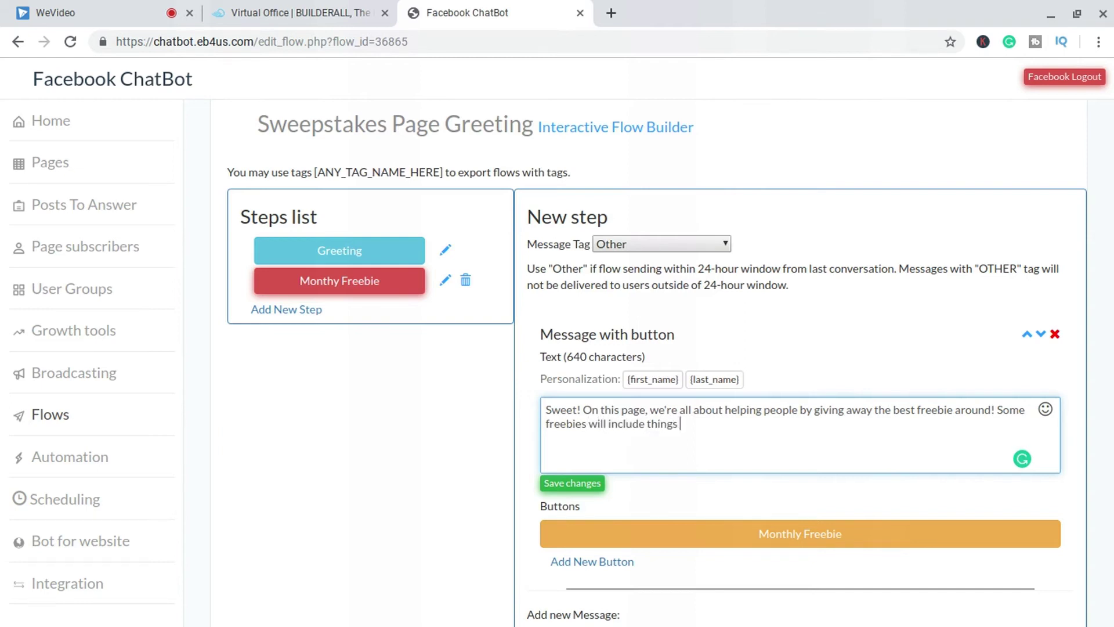
pyautogui.write('like brand new iPhones a')
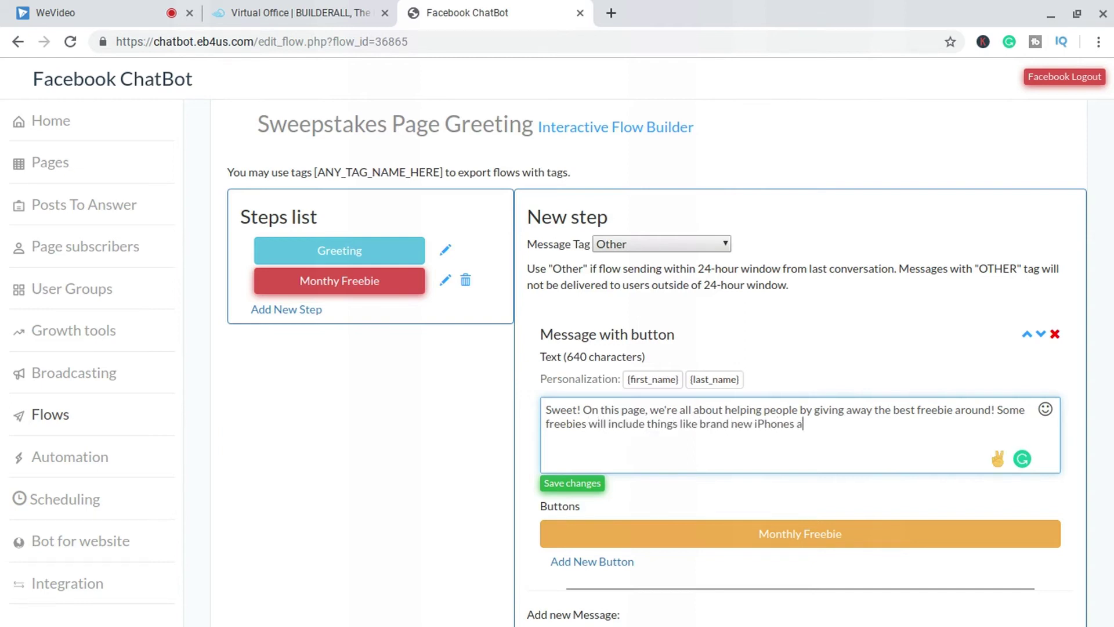
pyautogui.write('nd some might include gift cards.')
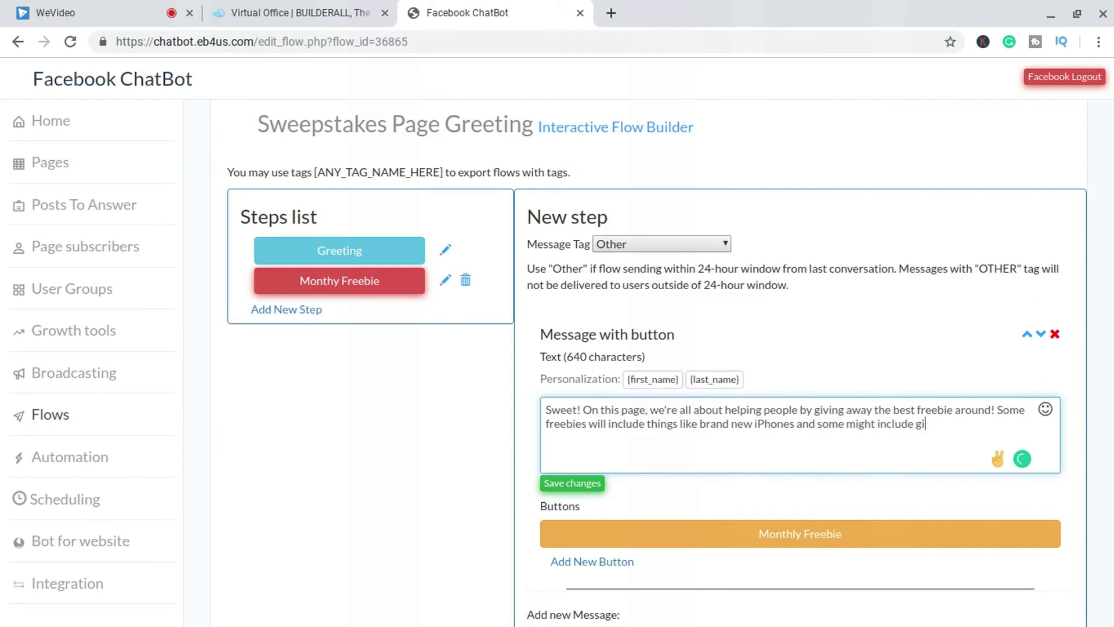
# Add "Click on the button below to see what this month's freebie." as a separate closing paragraph and save the message
pyautogui.press('Return')
pyautogui.press('Return')
pyautogui.write('Click on the ')
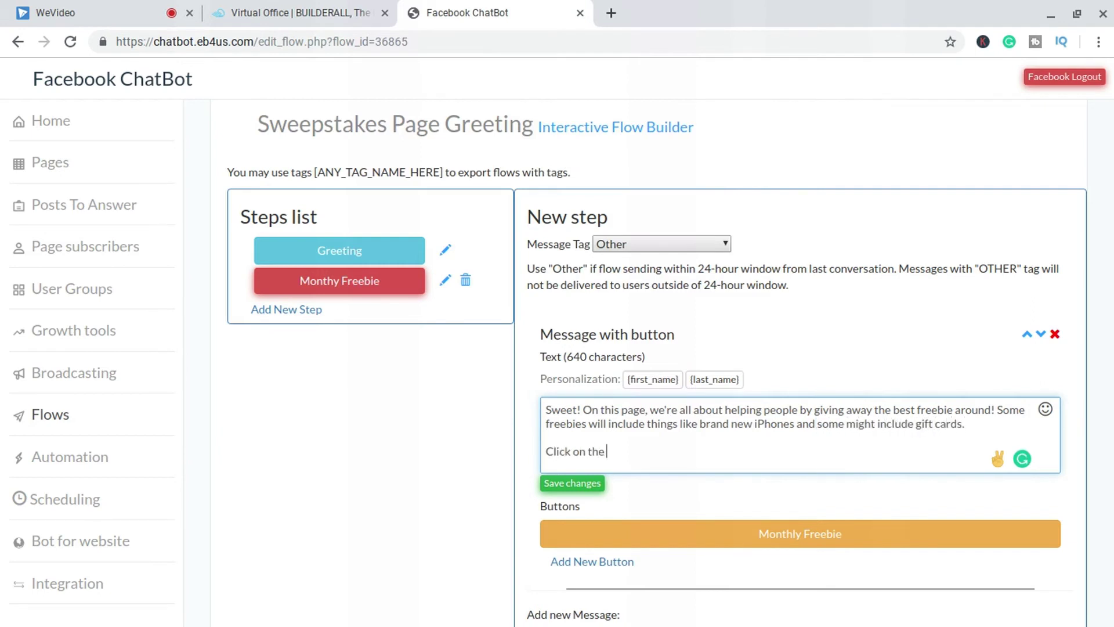
pyautogui.write("button below to see what this month's freebie.")
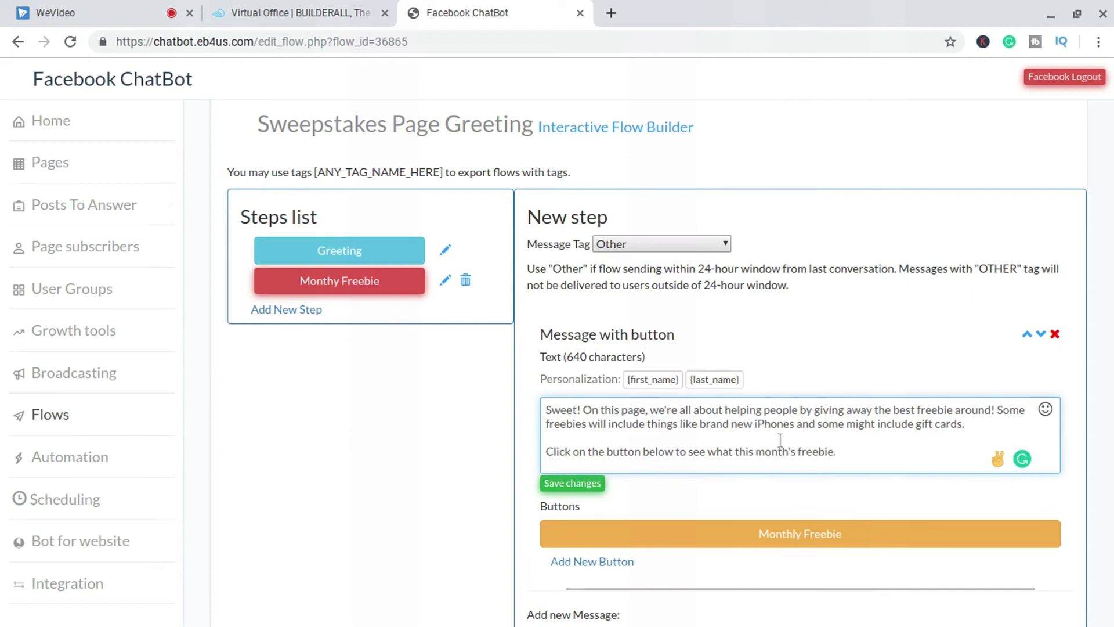
pyautogui.click(583, 483)
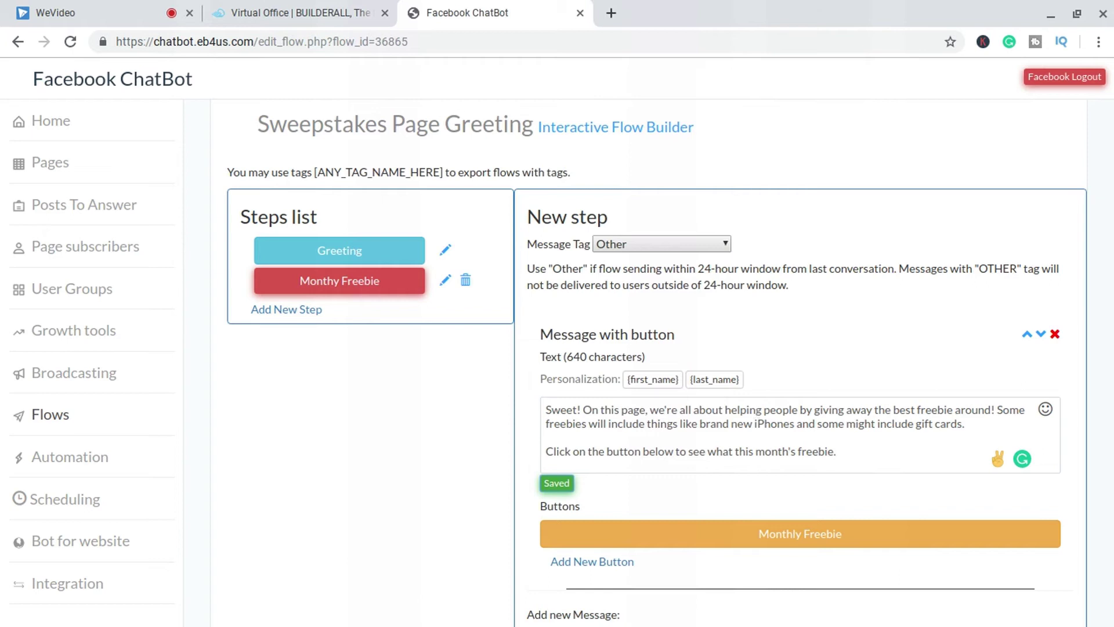
# Add a User Typing element to the step, place it above the button message, and save its 3-second duration
pyautogui.scroll(-2, 670, 363)
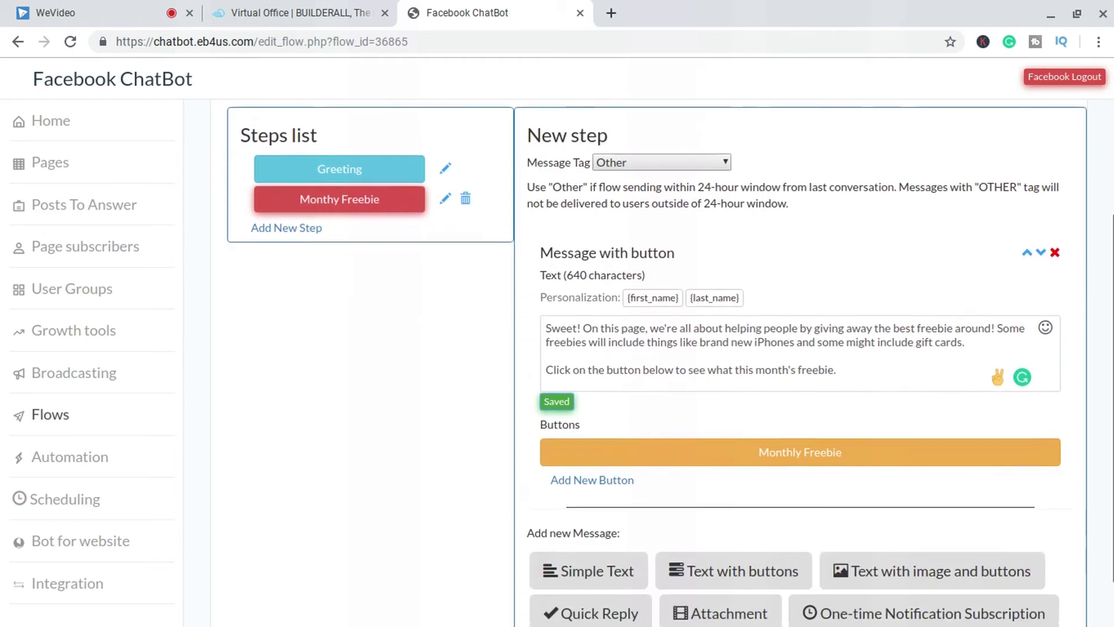
pyautogui.scroll(-1, 670, 363)
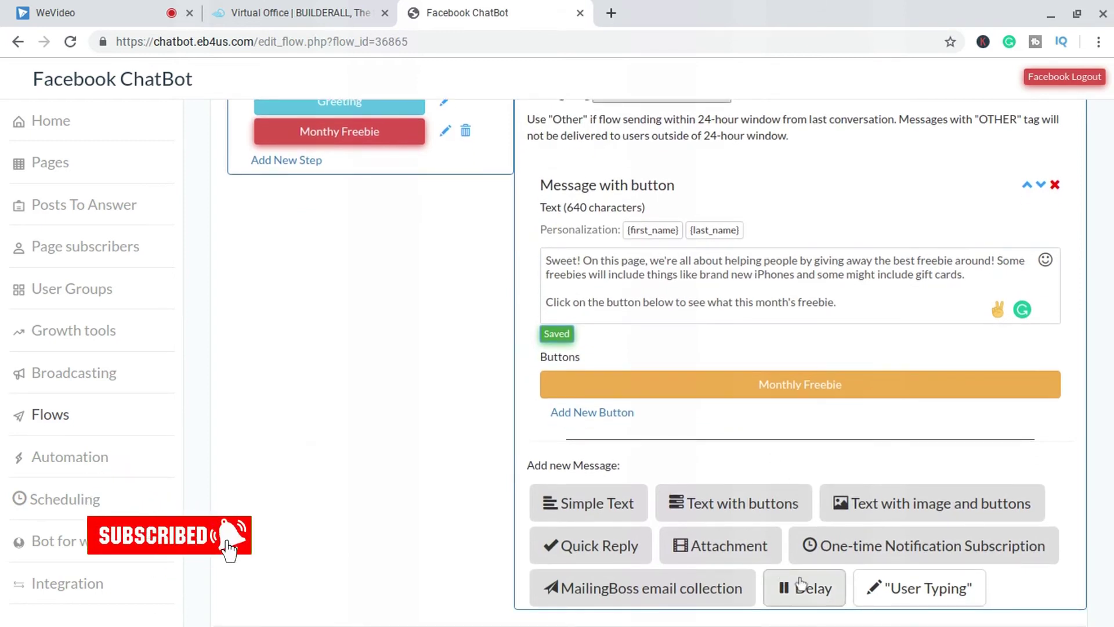
pyautogui.click(909, 582)
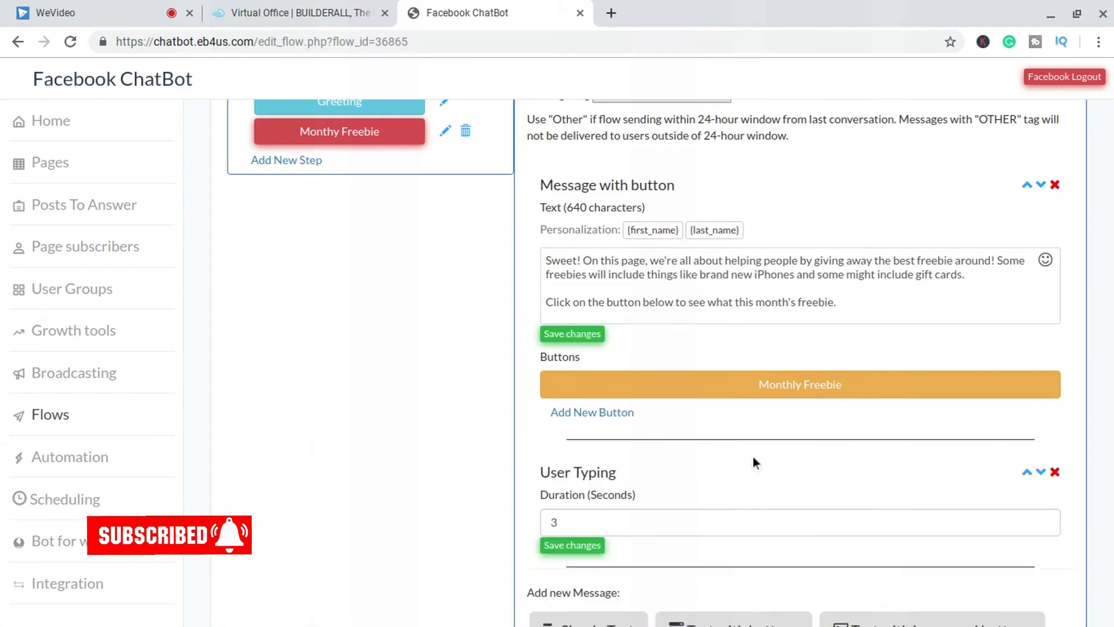
pyautogui.click(1027, 472)
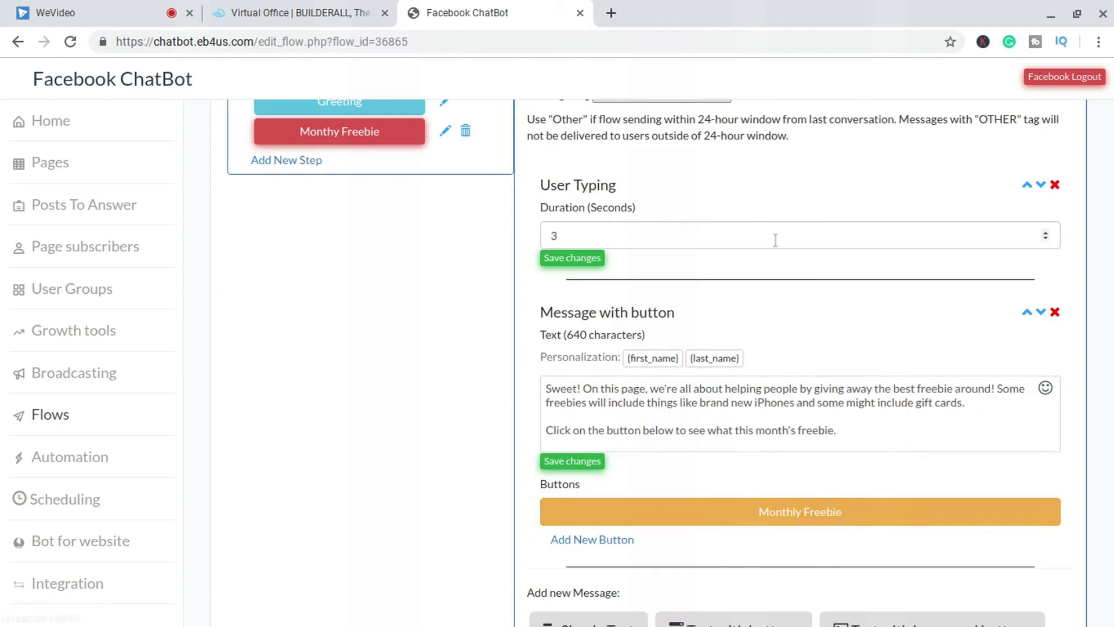
pyautogui.click(598, 260)
pyautogui.scroll(-2, 642, 284)
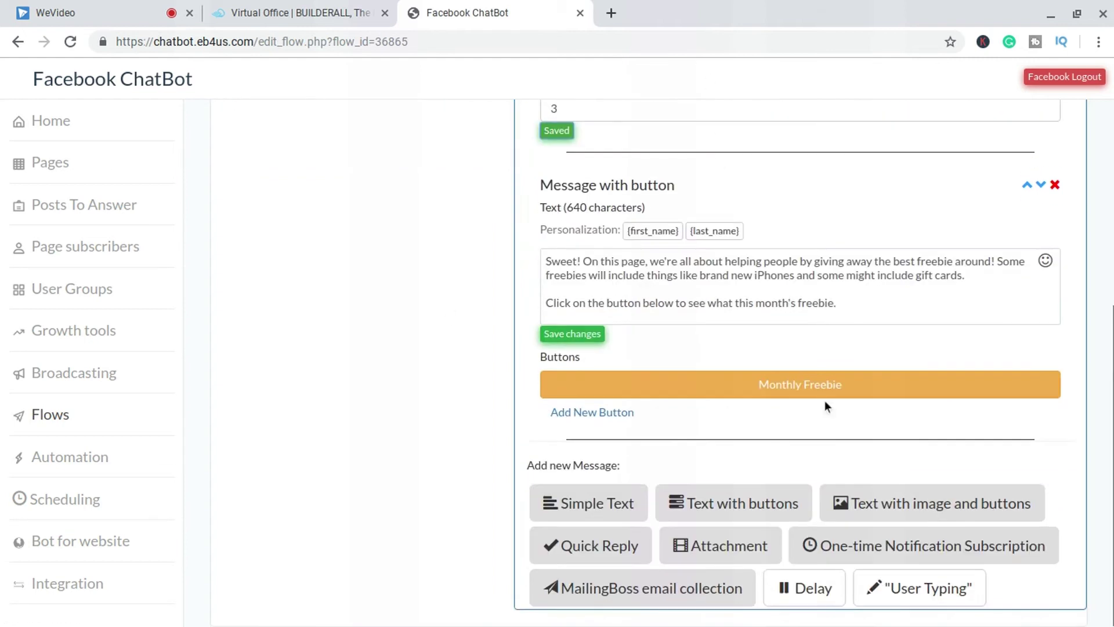
pyautogui.click(758, 390)
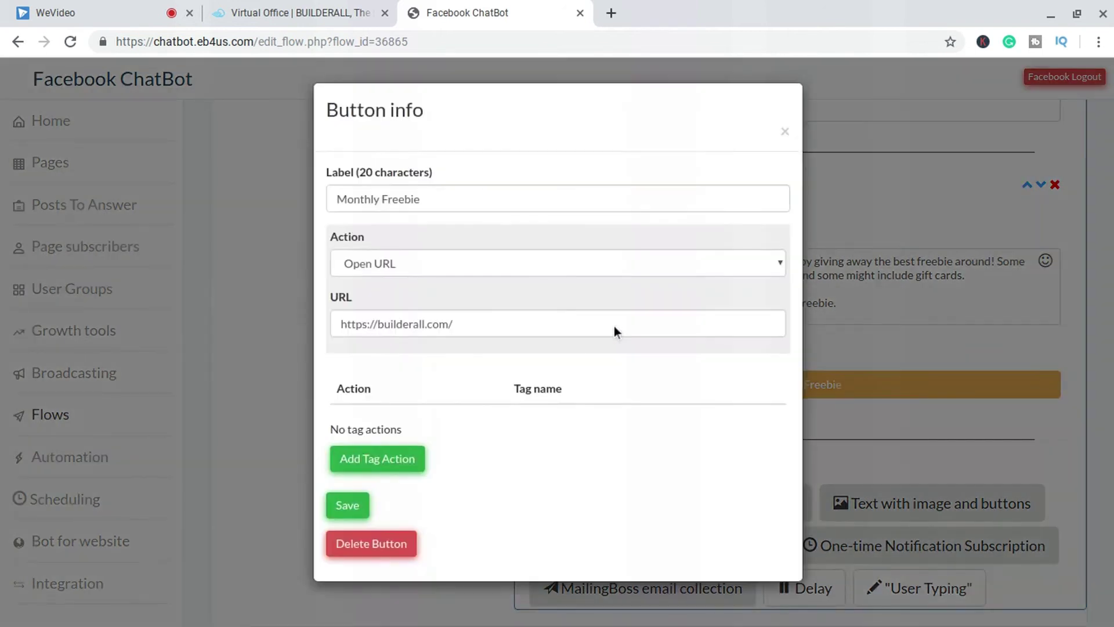
pyautogui.click(290, 7)
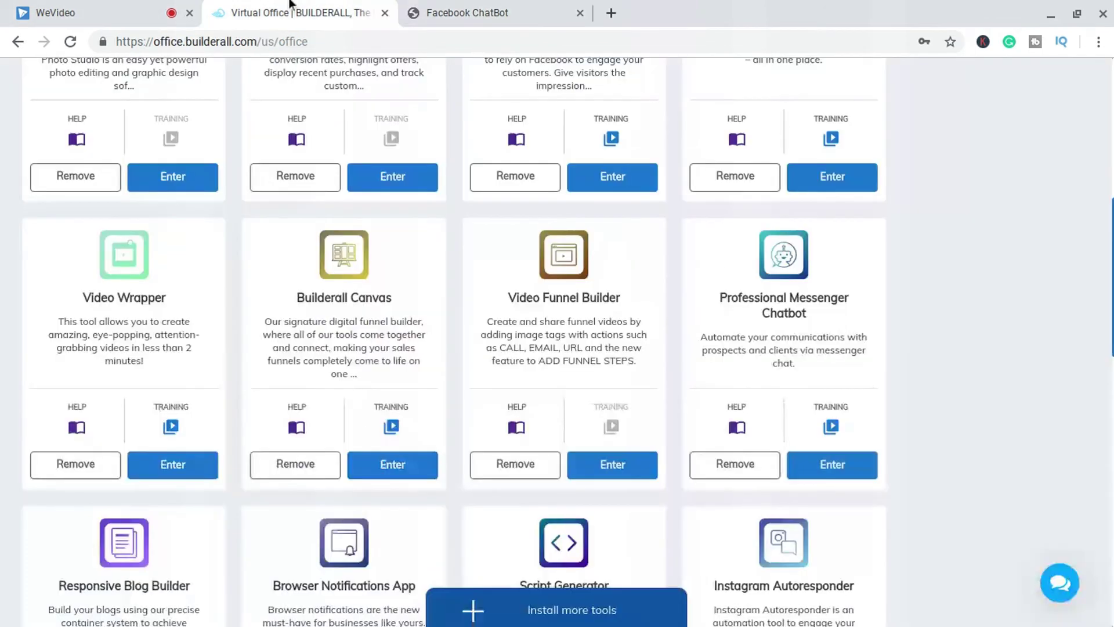
pyautogui.scroll(8, 232, 360)
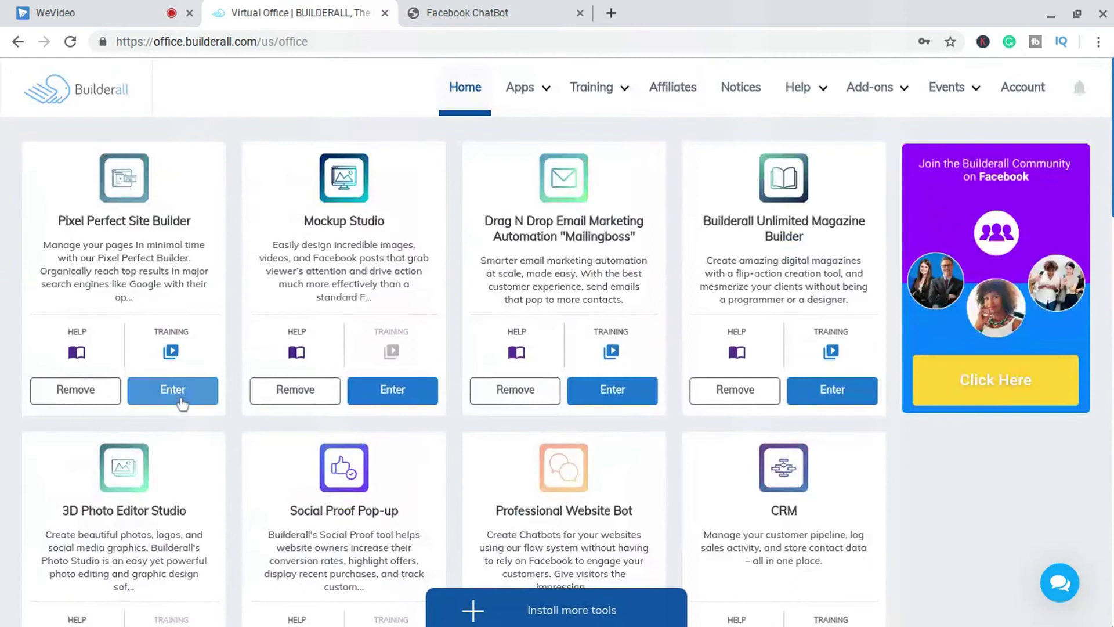
pyautogui.click(181, 400)
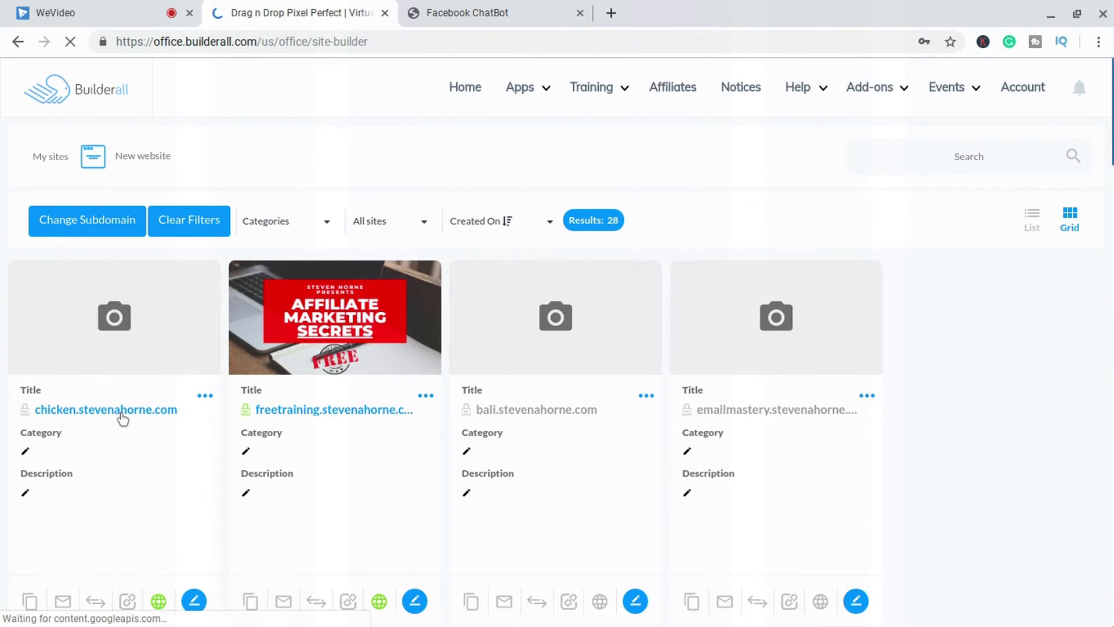
pyautogui.click(122, 417)
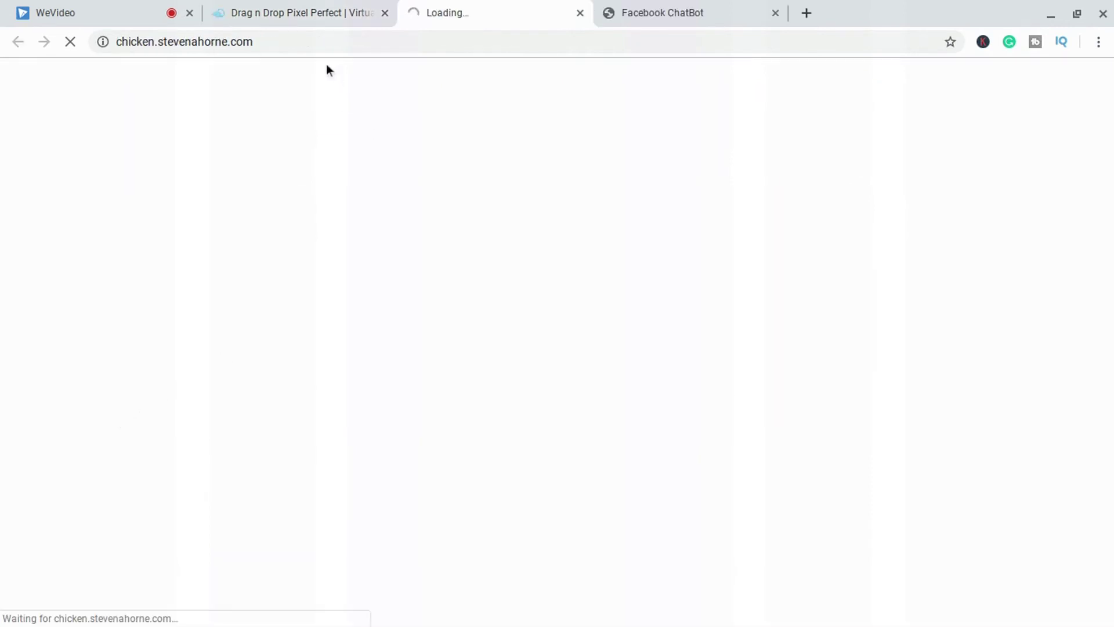
pyautogui.click(321, 44)
pyautogui.hotkey('ctrl', 'c')
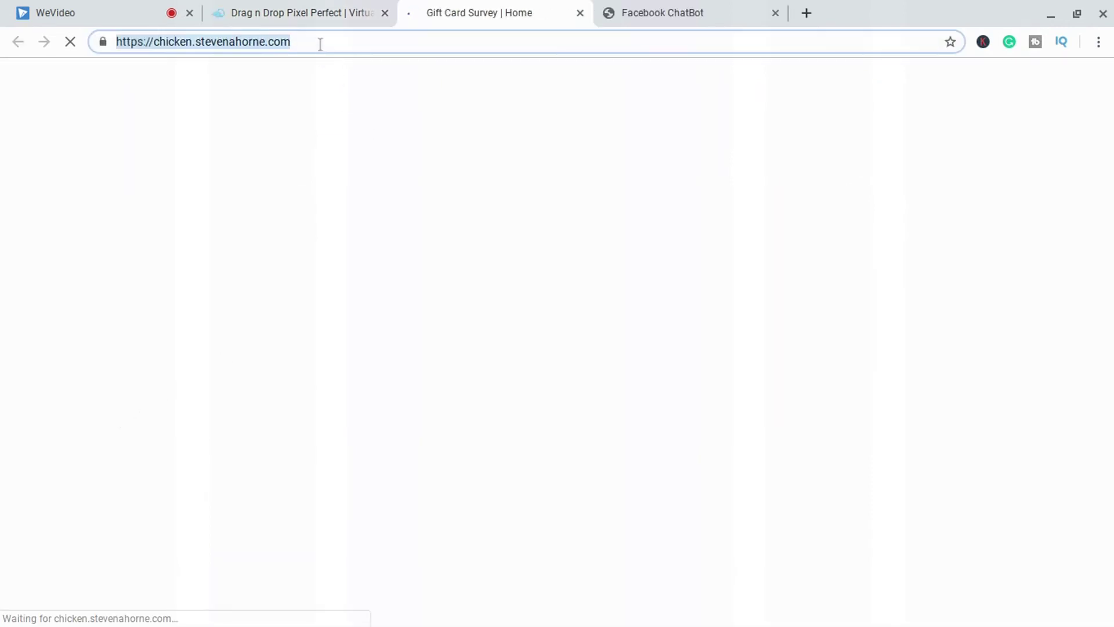
# Close the survey page and launch the Professional Messenger Chatbot again from the Builderall Virtual Office
pyautogui.click(776, 13)
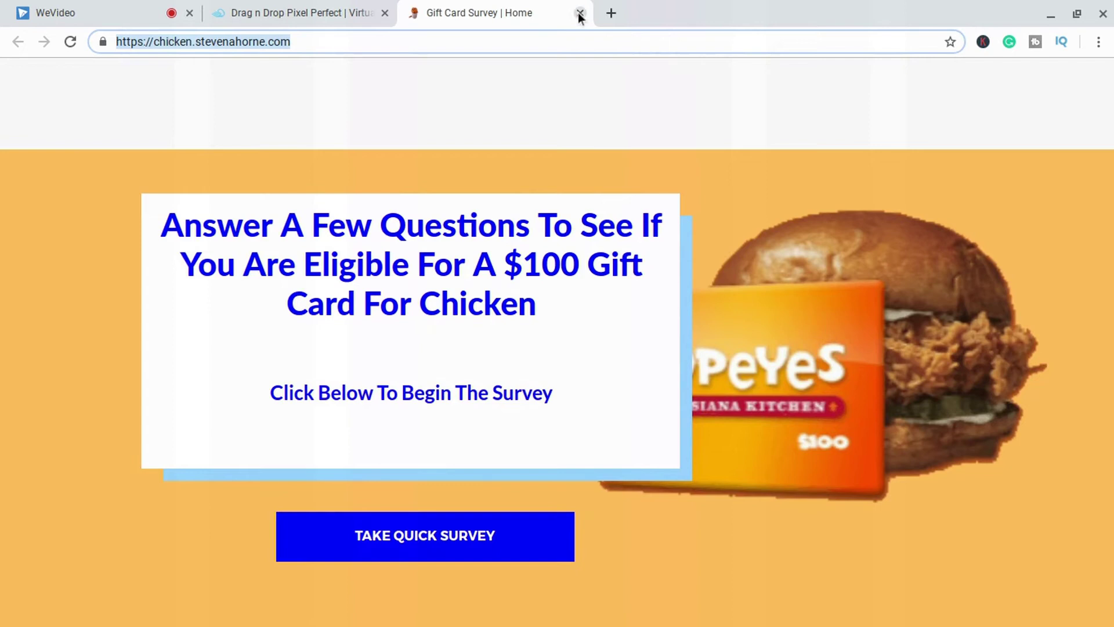
pyautogui.click(579, 12)
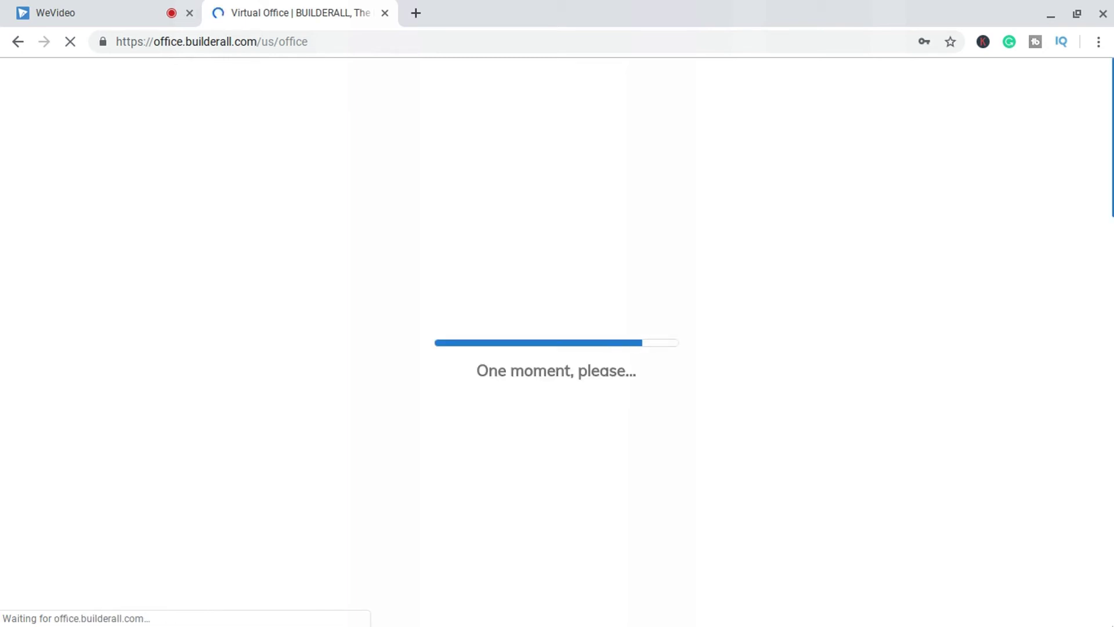
pyautogui.scroll(-12, 563, 204)
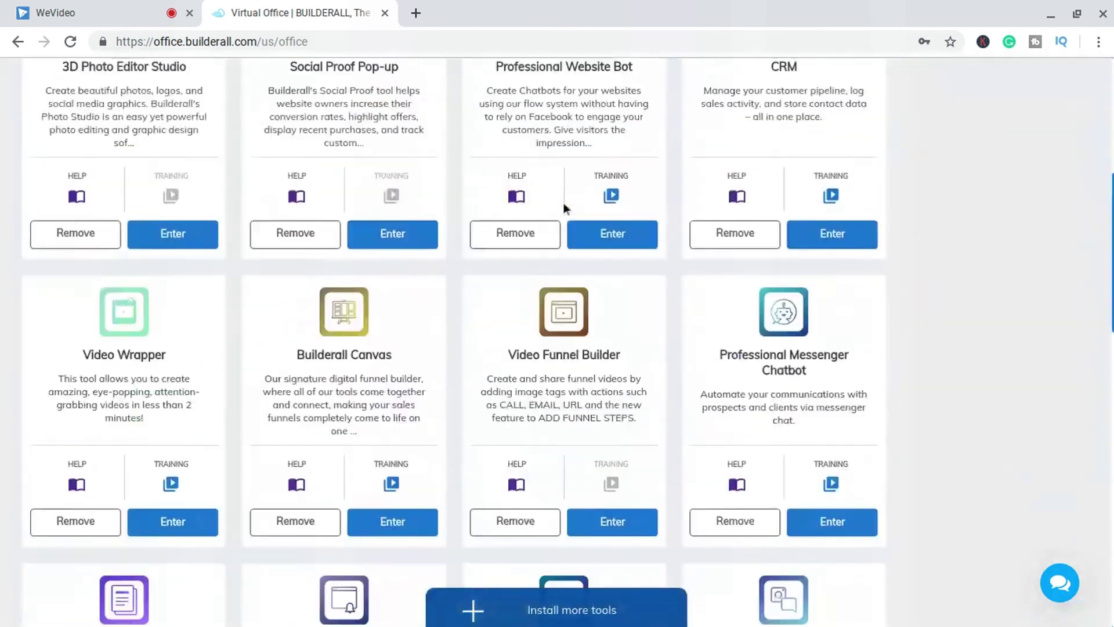
pyautogui.click(823, 271)
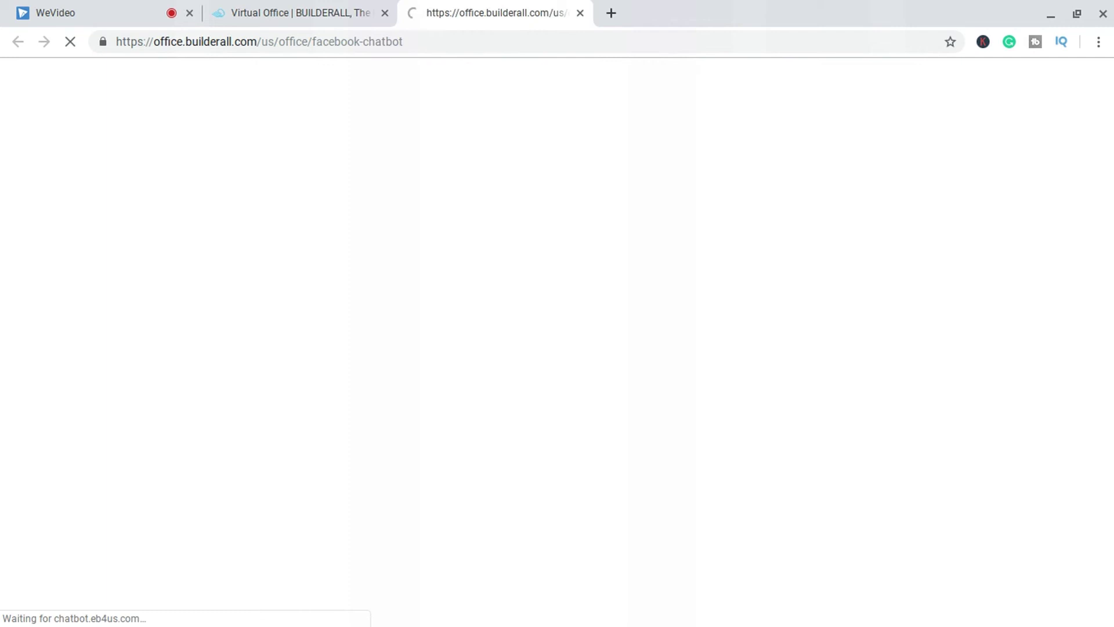
# Reopen the Sweepstakes Page Greeting flow for editing and select its Monthy Freebie step
pyautogui.click(65, 416)
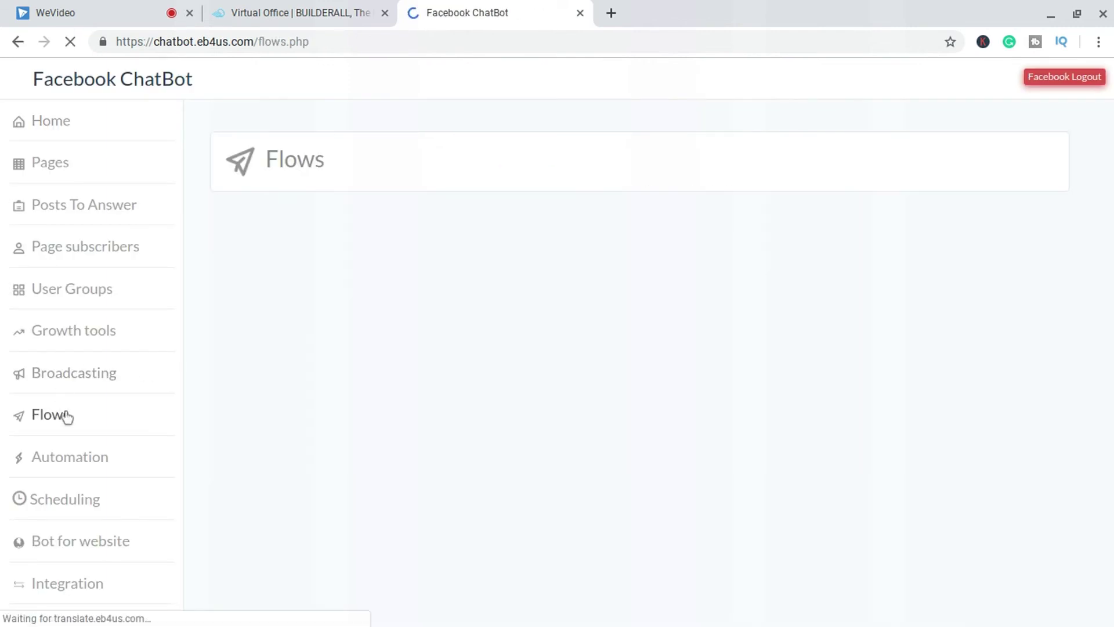
pyautogui.click(973, 563)
pyautogui.click(1008, 594)
pyautogui.scroll(-5, 779, 499)
pyautogui.click(339, 124)
pyautogui.scroll(-6, 739, 378)
# Replace the Monthly Freebie button's URL with the copied survey site address and save the button
pyautogui.click(748, 389)
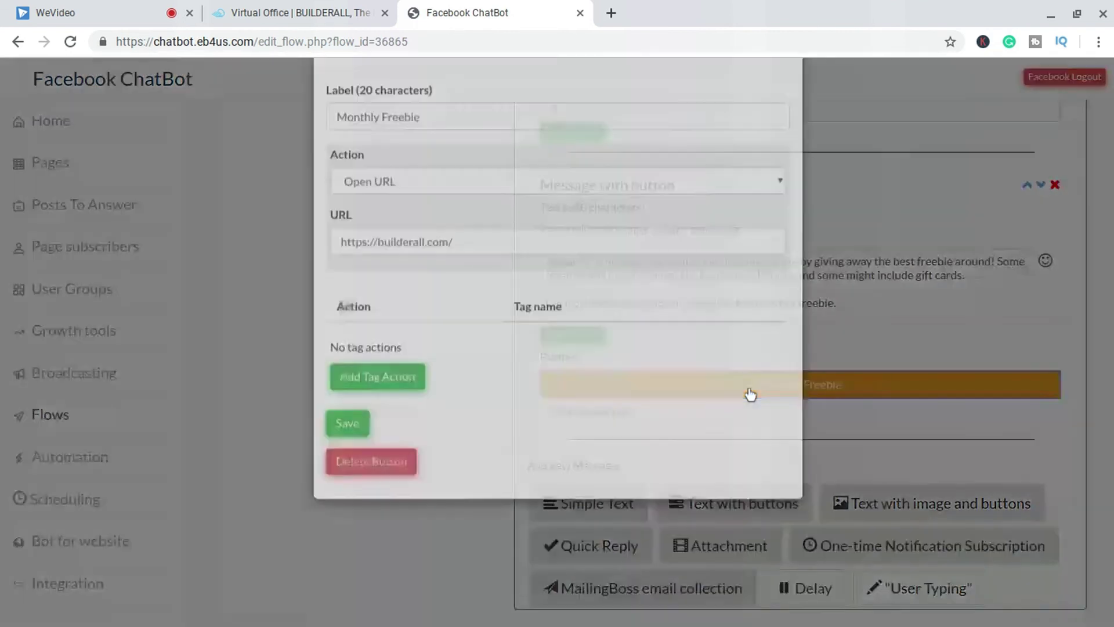
pyautogui.click(500, 325)
pyautogui.hotkey('ctrl', 'a')
pyautogui.hotkey('ctrl', 'v')
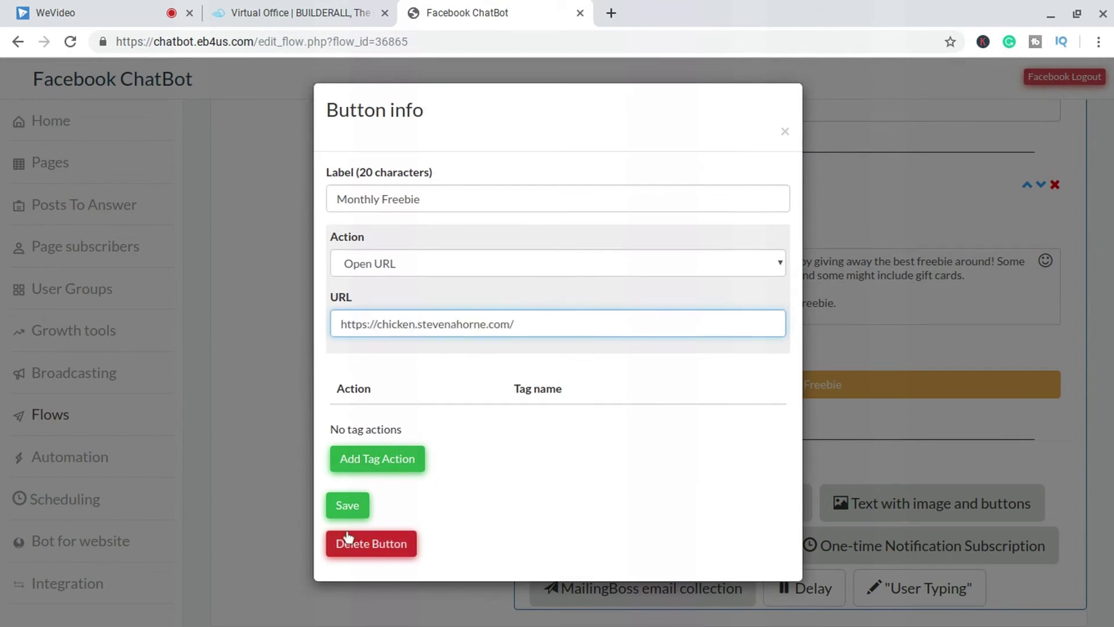
pyautogui.click(347, 507)
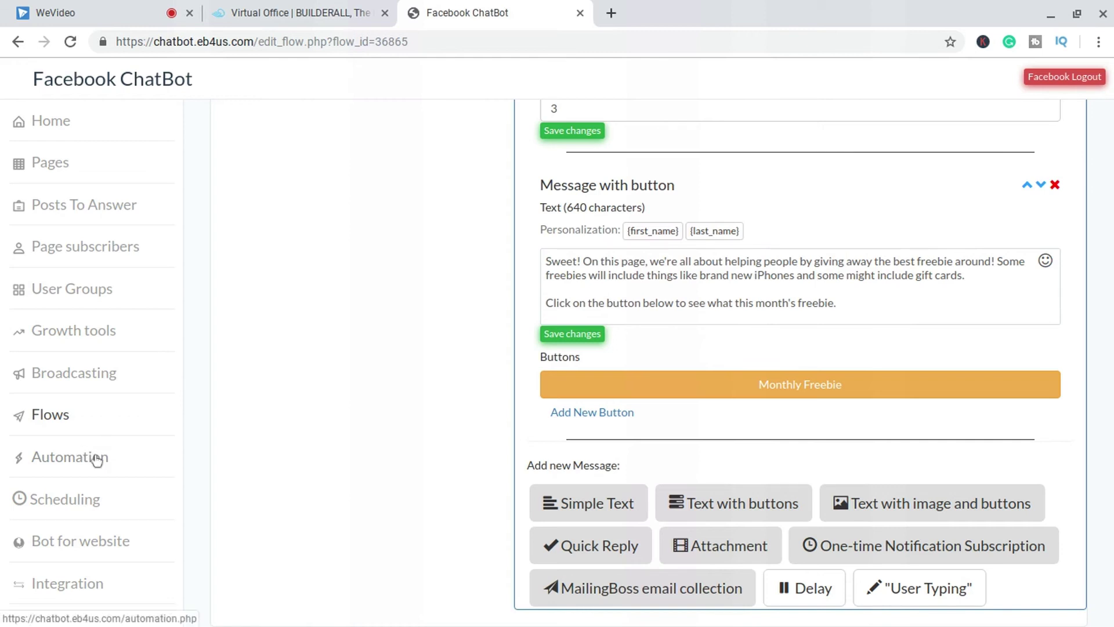
# Open the chatbot's Automation settings for the "Prizes, Sweepstakes, and Giveaways" page
pyautogui.click(75, 465)
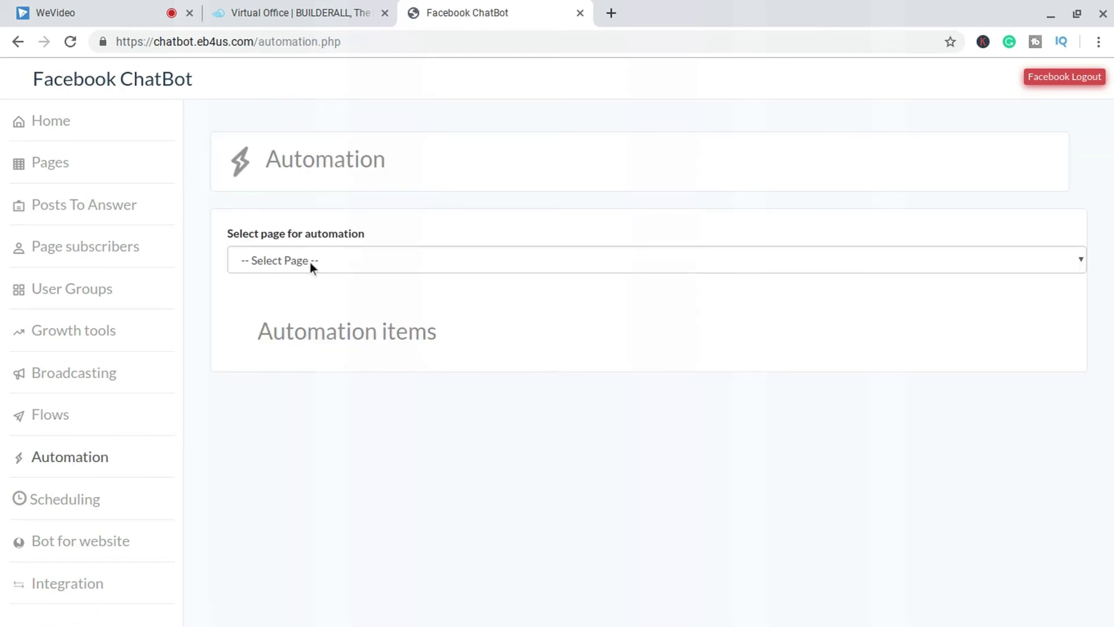
pyautogui.click(410, 264)
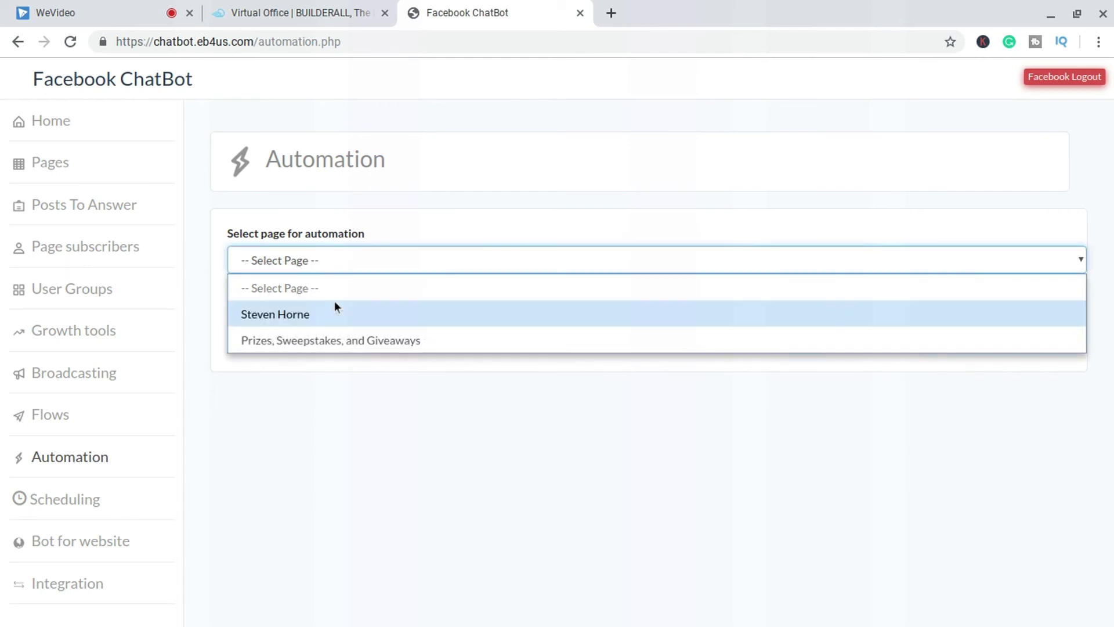
pyautogui.click(357, 340)
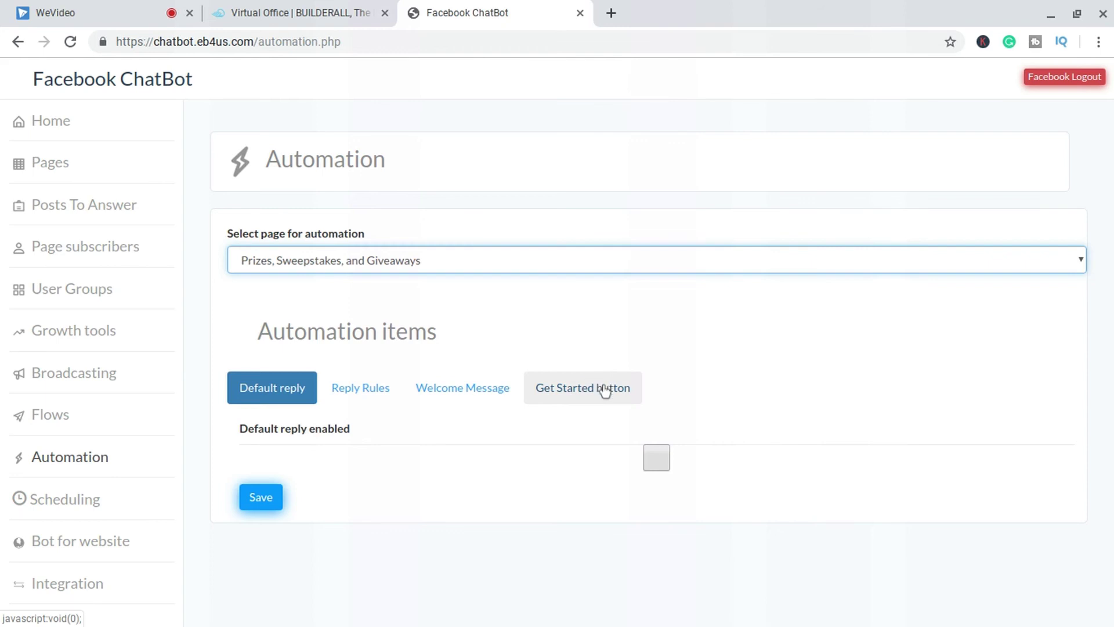
# Review the page's Welcome Message, Reply Rules and Default reply automation settings
pyautogui.click(463, 390)
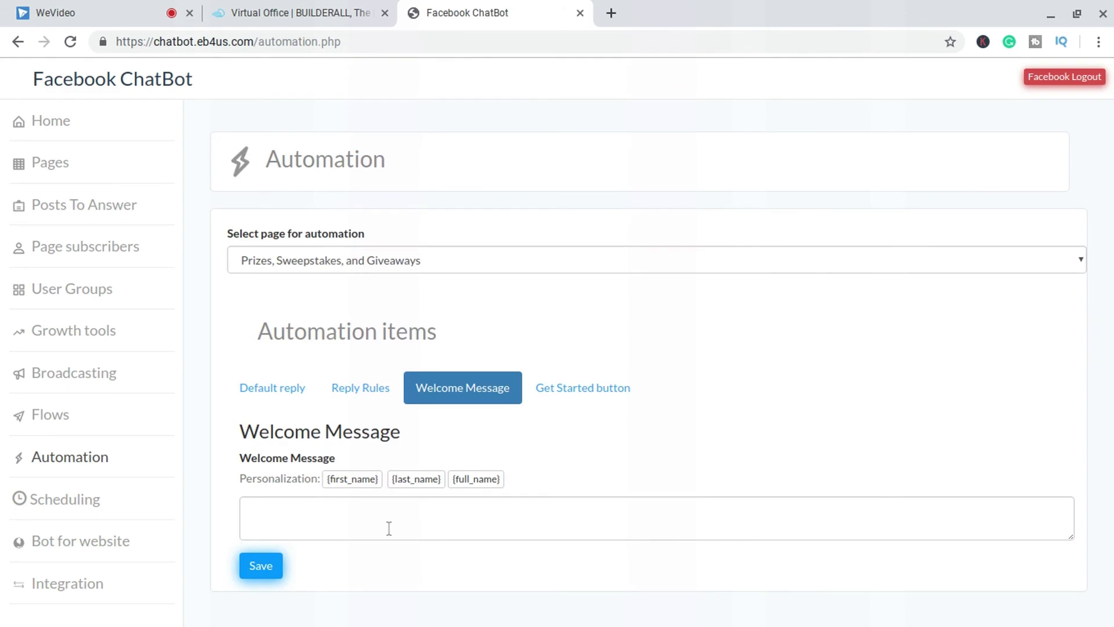
pyautogui.click(355, 388)
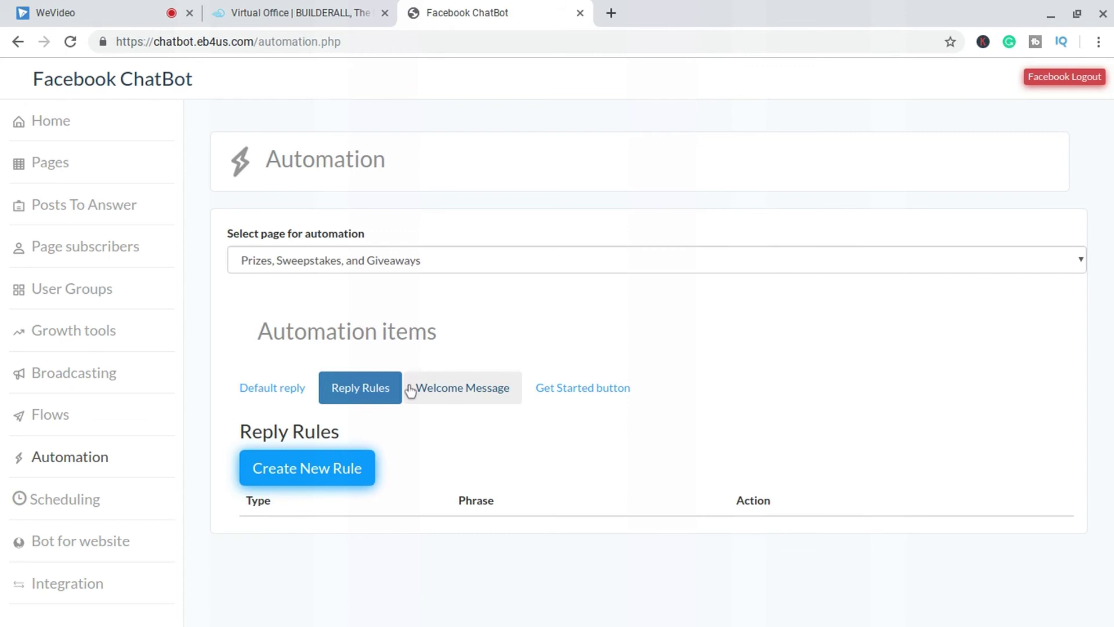
pyautogui.click(281, 389)
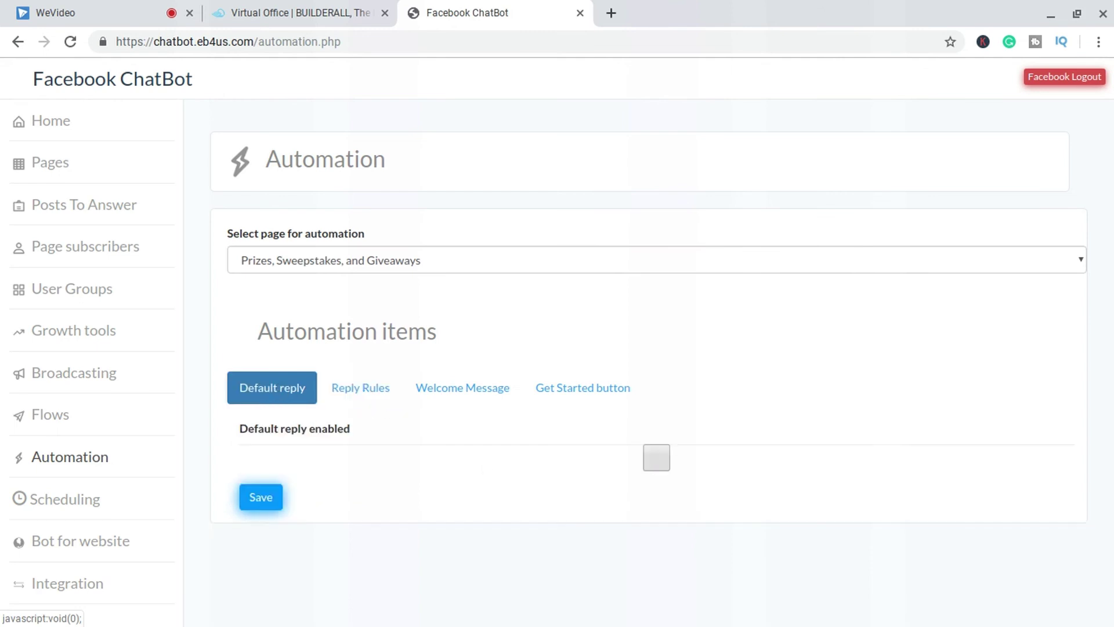
# Enable the default reply for the page, assign it the Sweepstakes Page Greeting flow, and save the setting
pyautogui.click(657, 459)
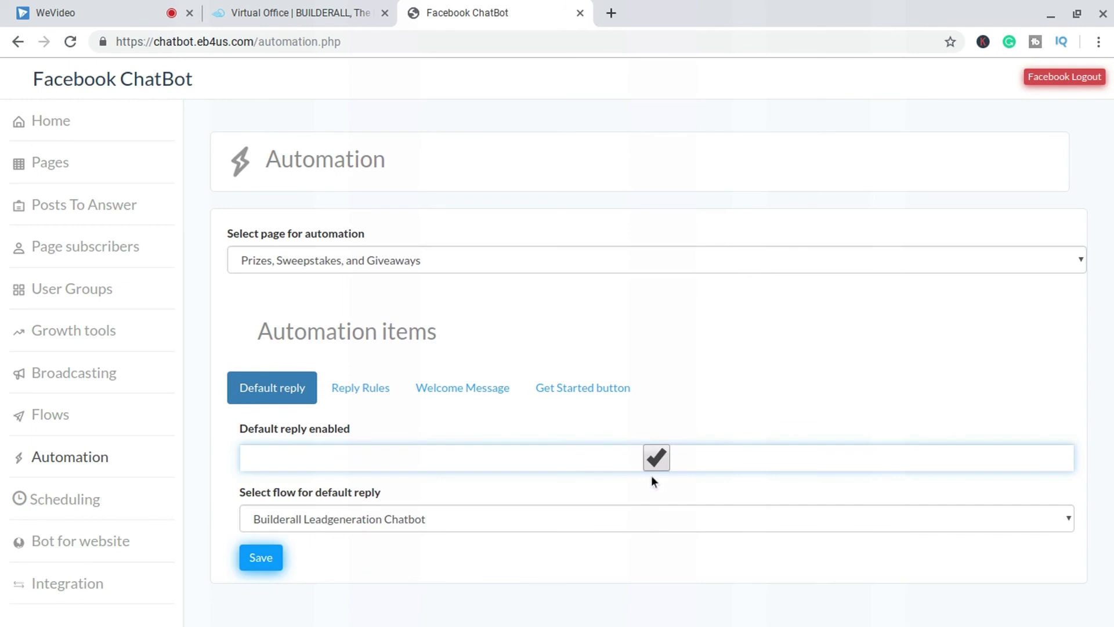
pyautogui.click(392, 518)
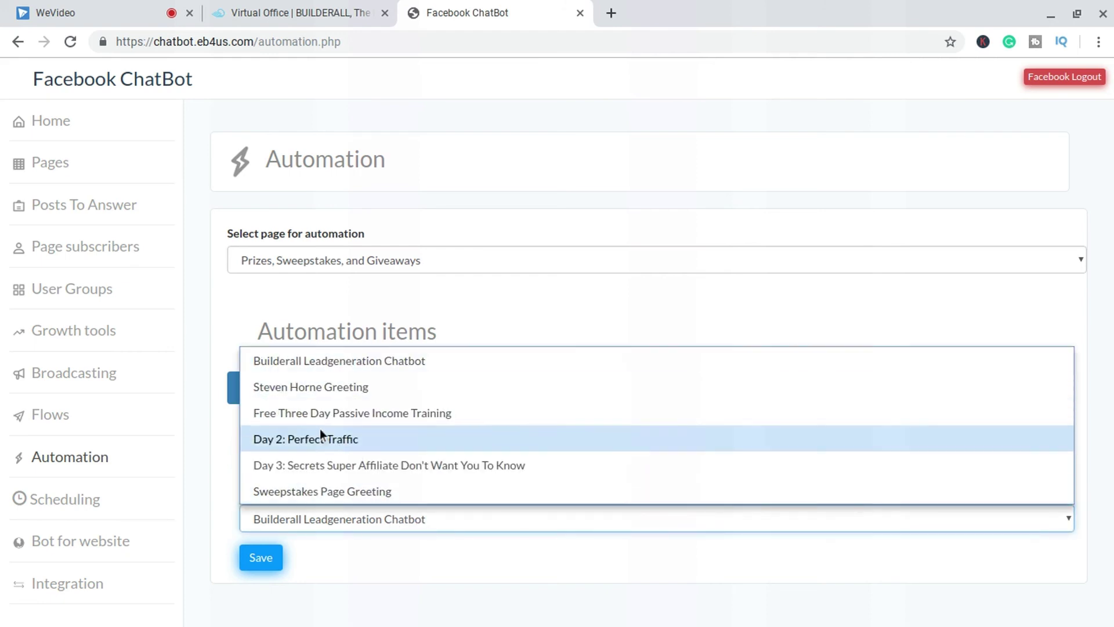
pyautogui.click(326, 491)
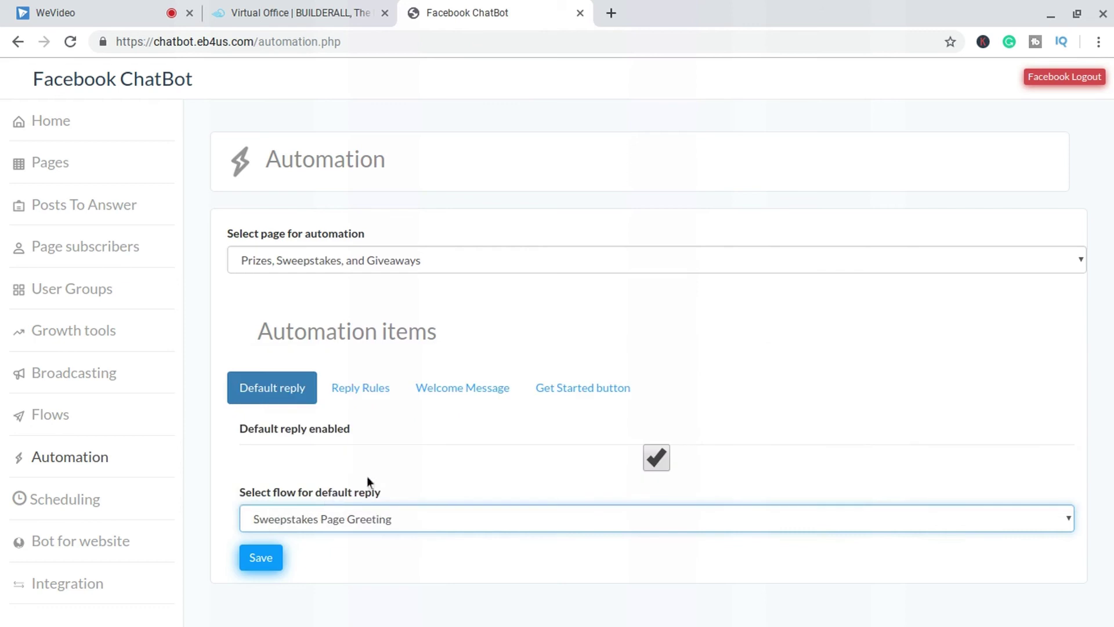
pyautogui.click(272, 566)
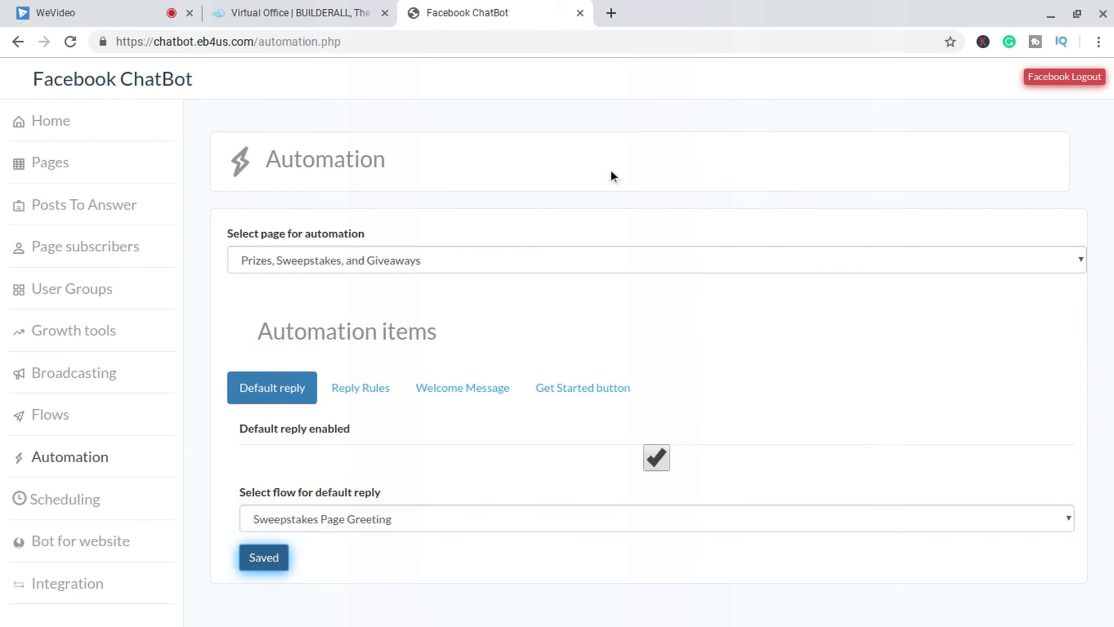
# Open Facebook in a new browser tab and bring up the Messenger conversation with the "Prizes, Sweepstakes, and Giveaways" page
pyautogui.click(611, 13)
pyautogui.write('face')
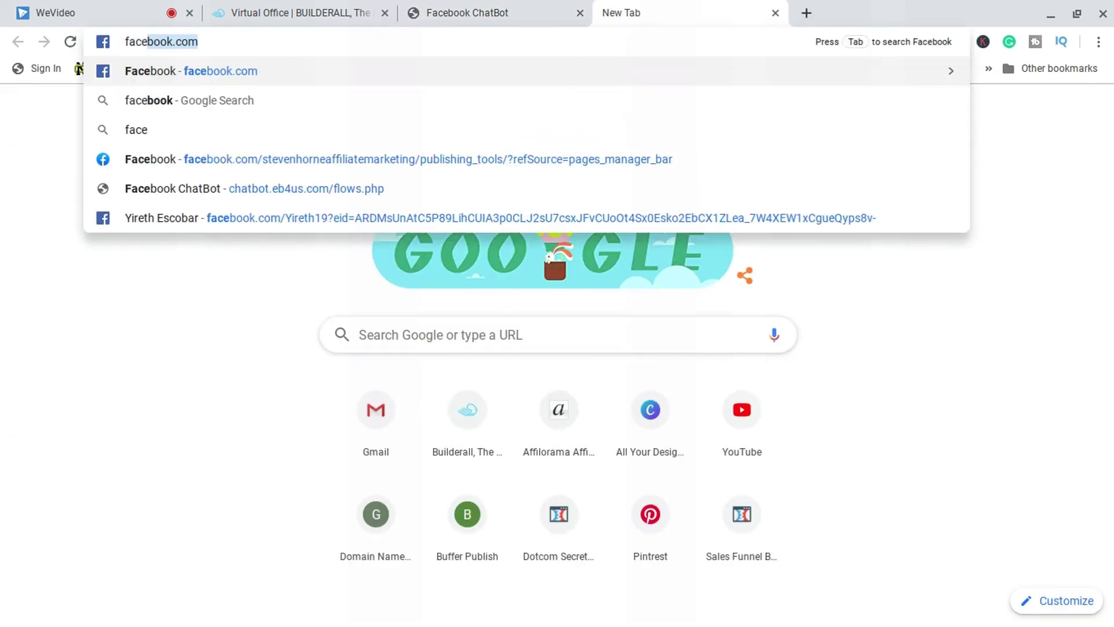
pyautogui.press('Return')
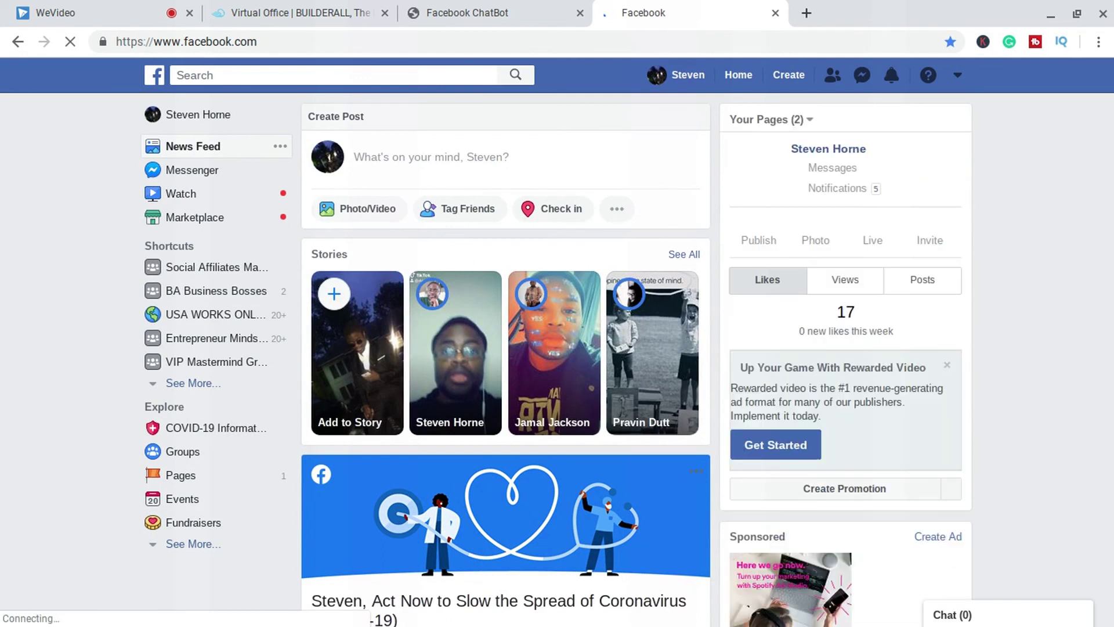
pyautogui.click(867, 80)
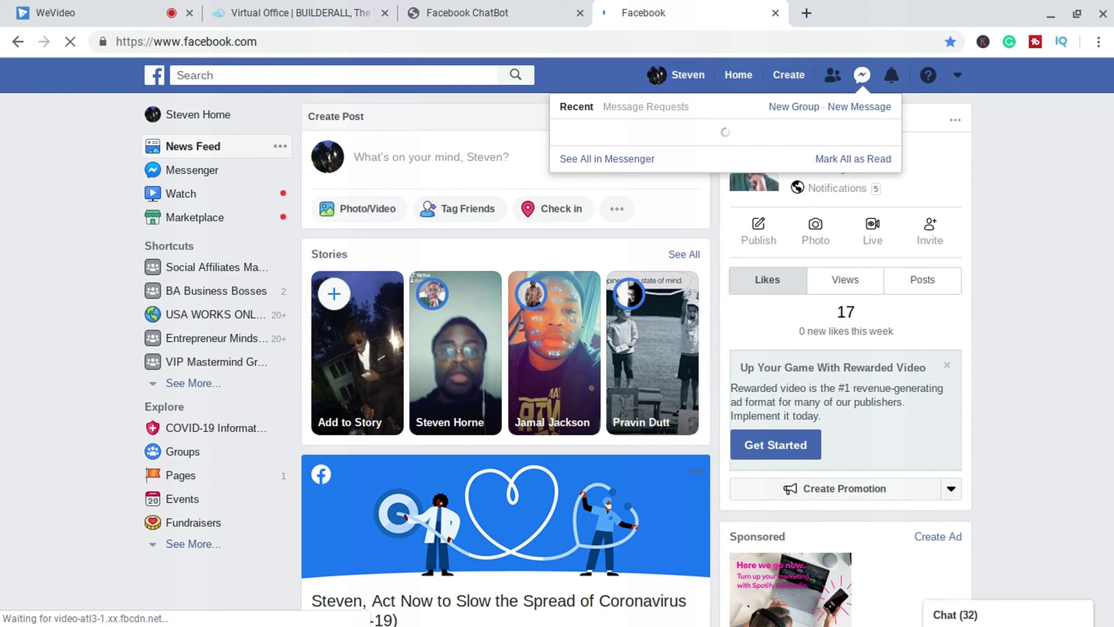
pyautogui.press('Escape')
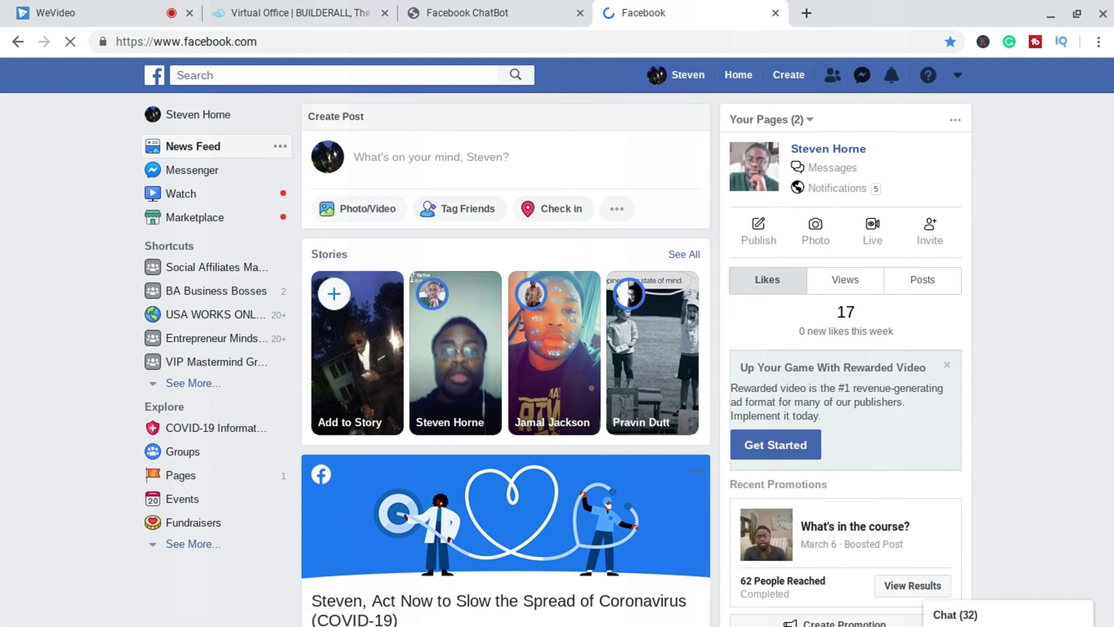
pyautogui.click(864, 79)
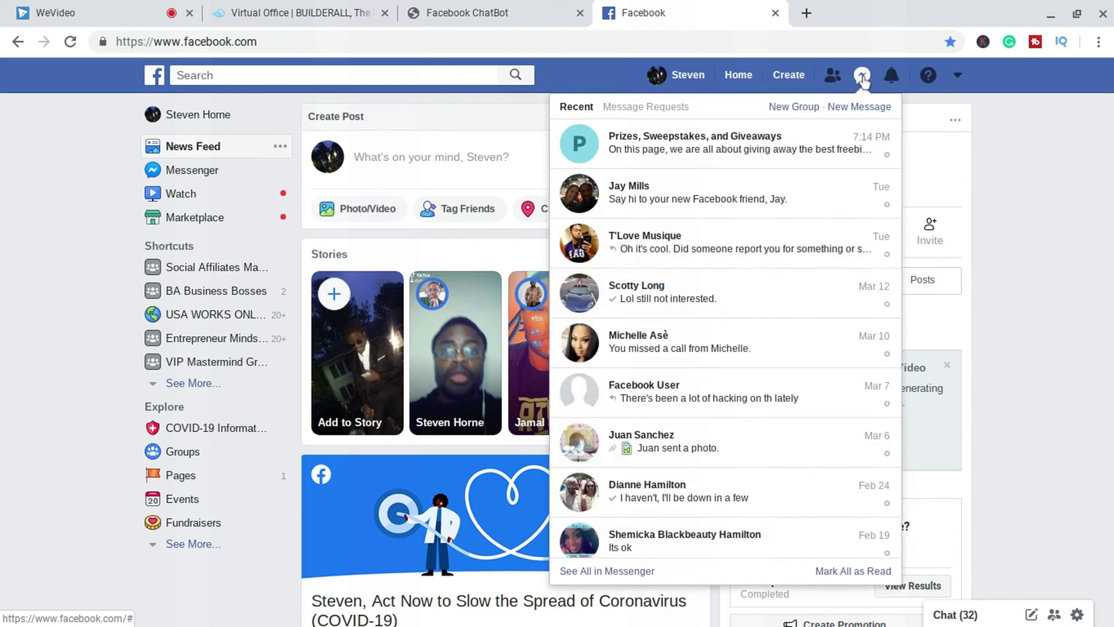
pyautogui.click(690, 150)
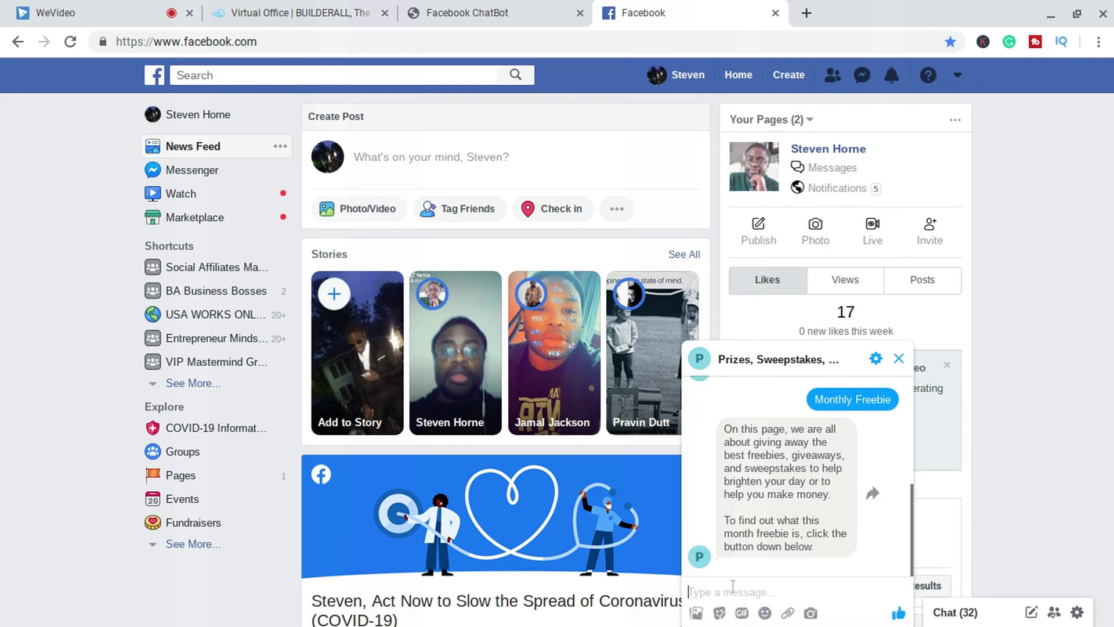
# Send "hello" to the page, choose Monthly Freebie in the automated reply, and read the follow-up message
pyautogui.write('hello')
pyautogui.press('Return')
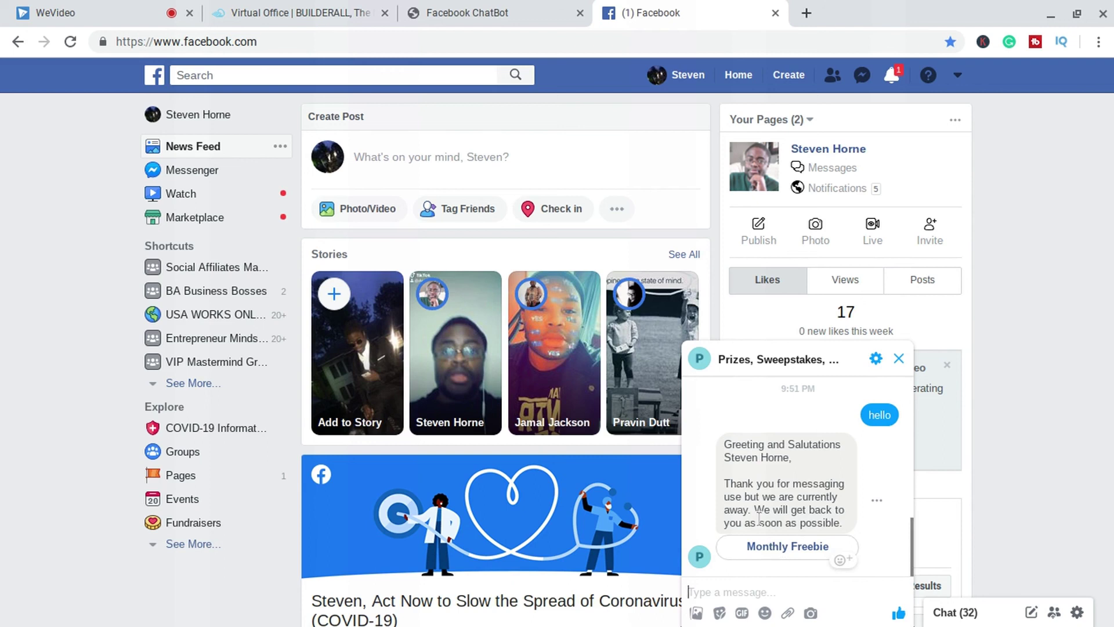
pyautogui.click(772, 549)
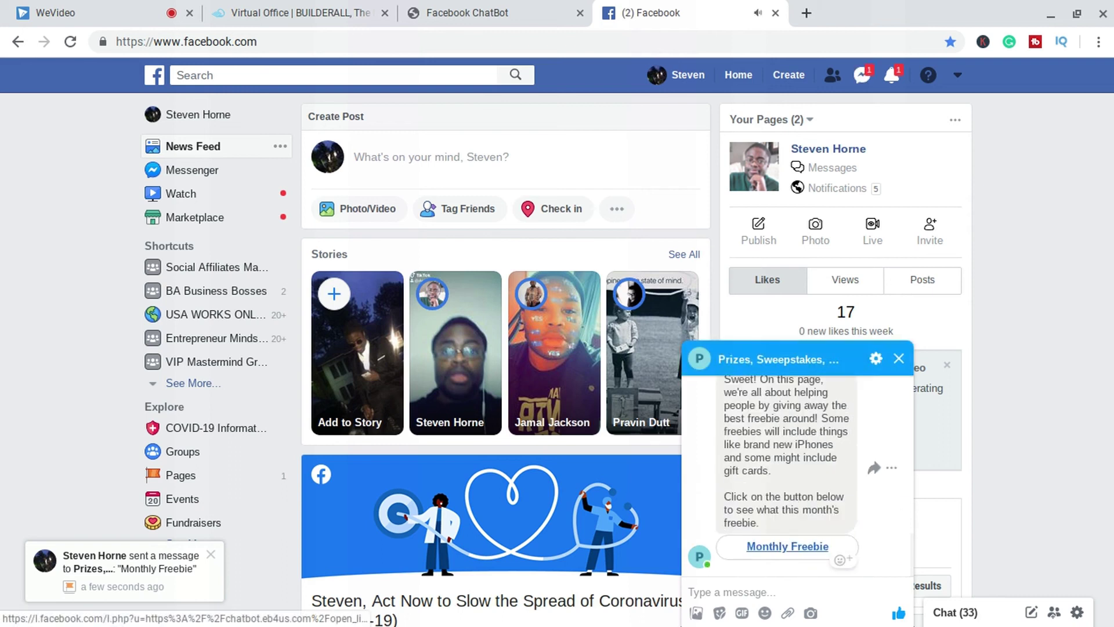
pyautogui.scroll(2, 741, 428)
pyautogui.scroll(-1, 742, 428)
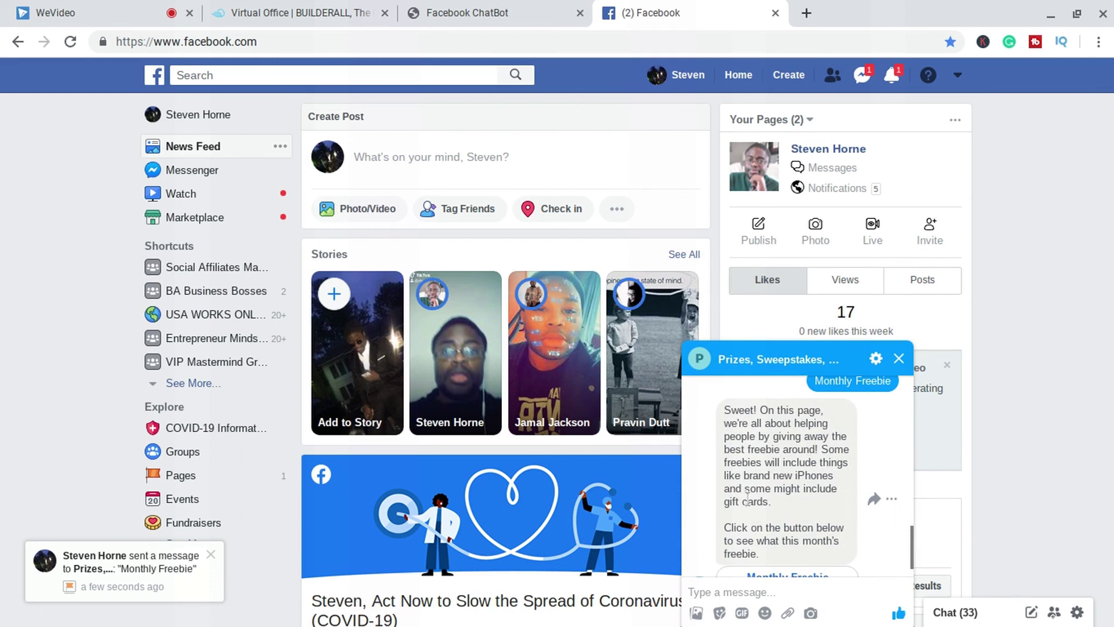
pyautogui.scroll(-1, 747, 501)
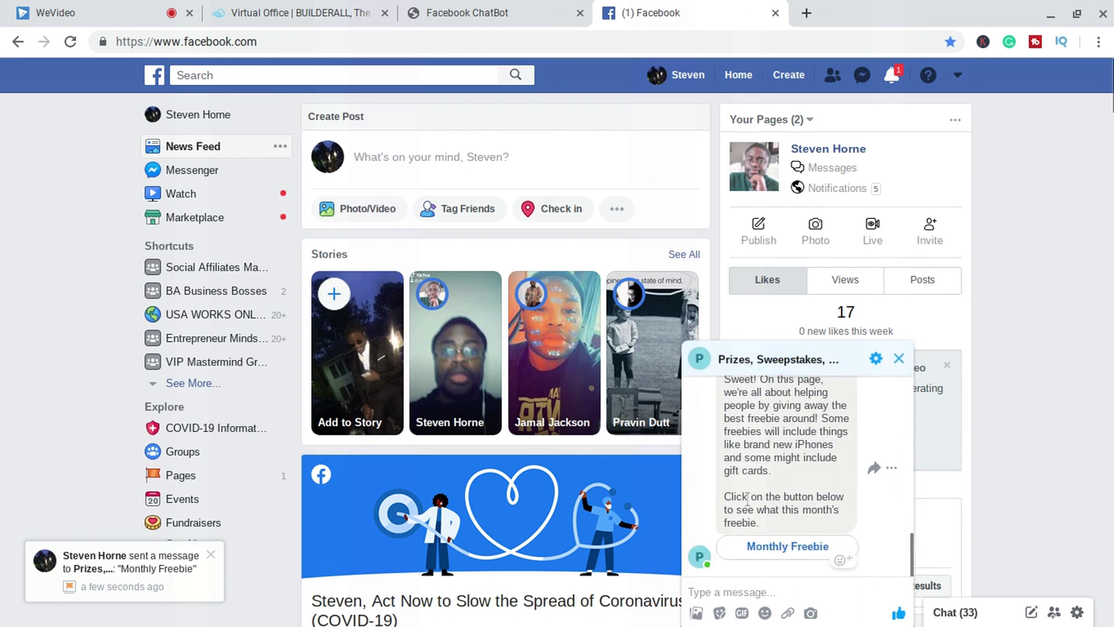
# Test the follow-up message's Monthly Freebie link by opening the gift card site, starting its quick survey, and closing that tab
pyautogui.click(788, 547)
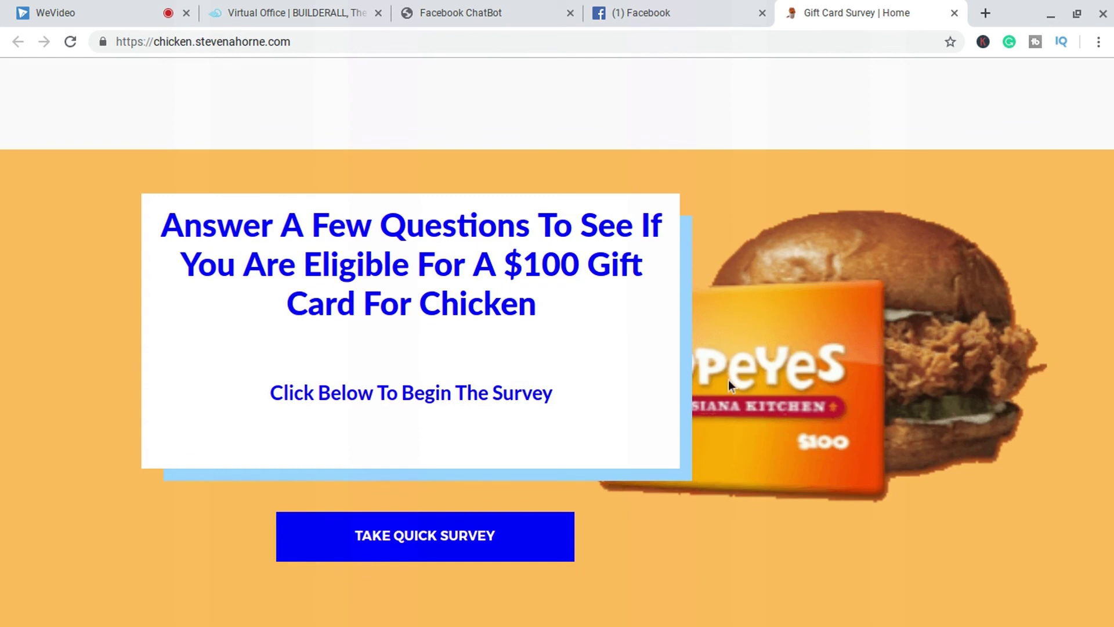
pyautogui.click(503, 534)
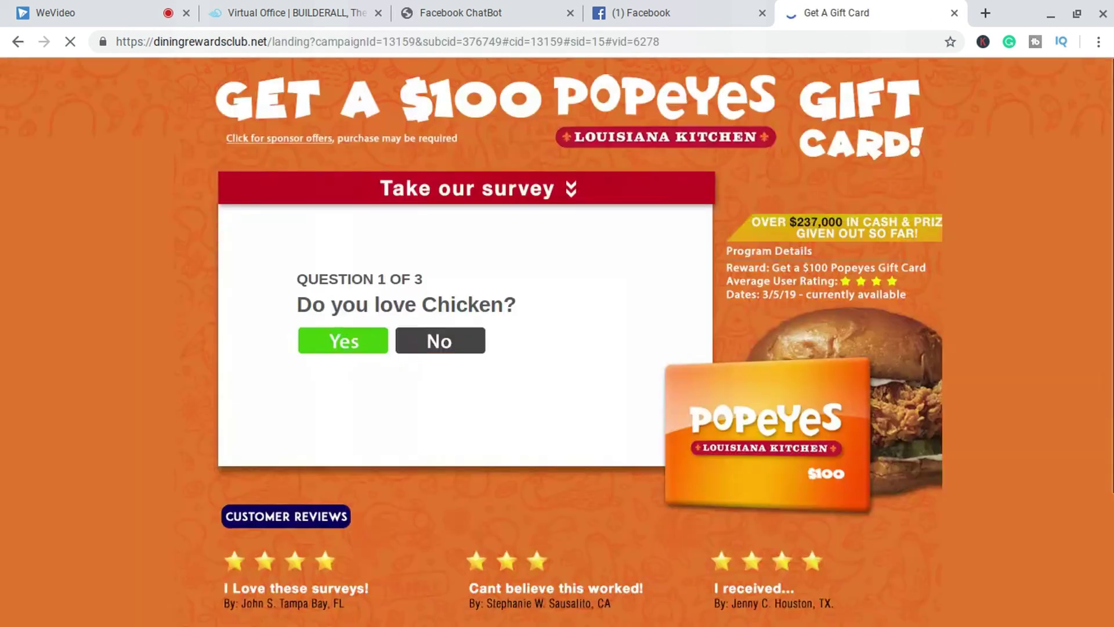
pyautogui.click(955, 13)
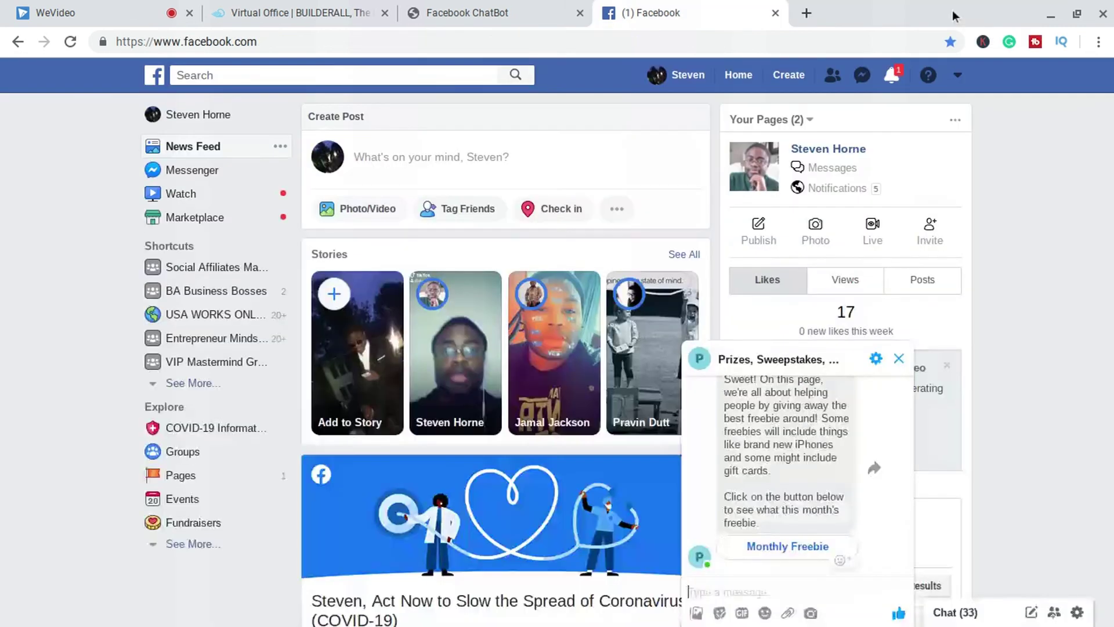